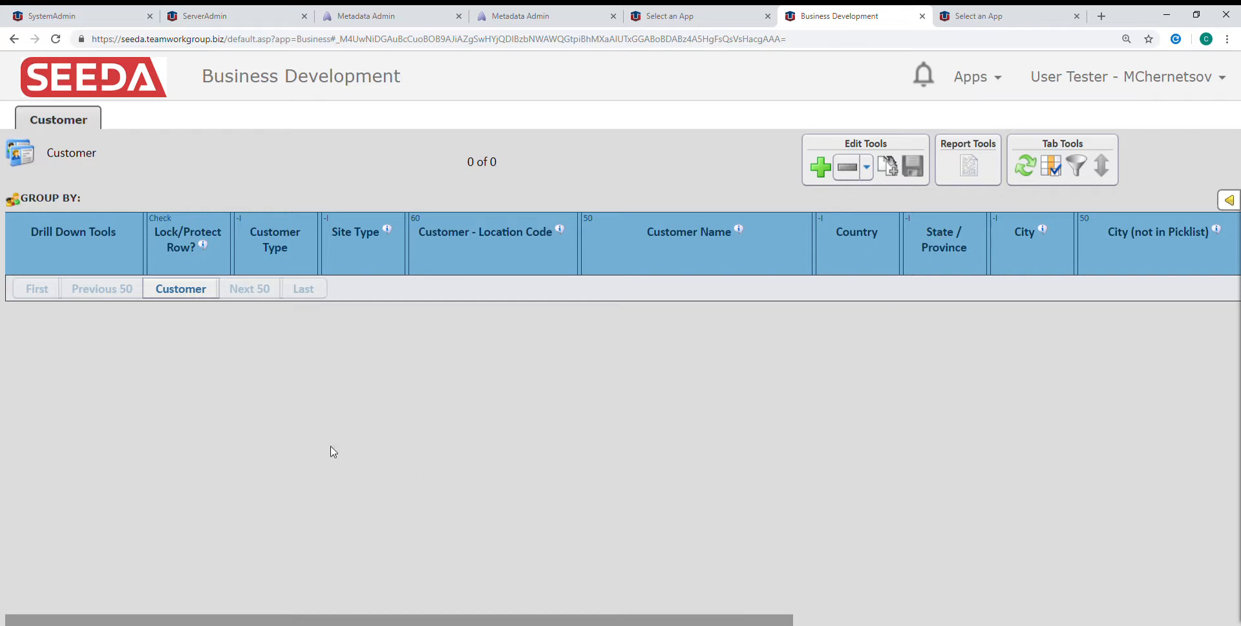
Try to move the Lock/Protect Row? column below Customer Name in the user column modifications and save the order
{"action": "left_click_drag", "start_coordinate": [426, 621], "coordinate": [1066, 618]}
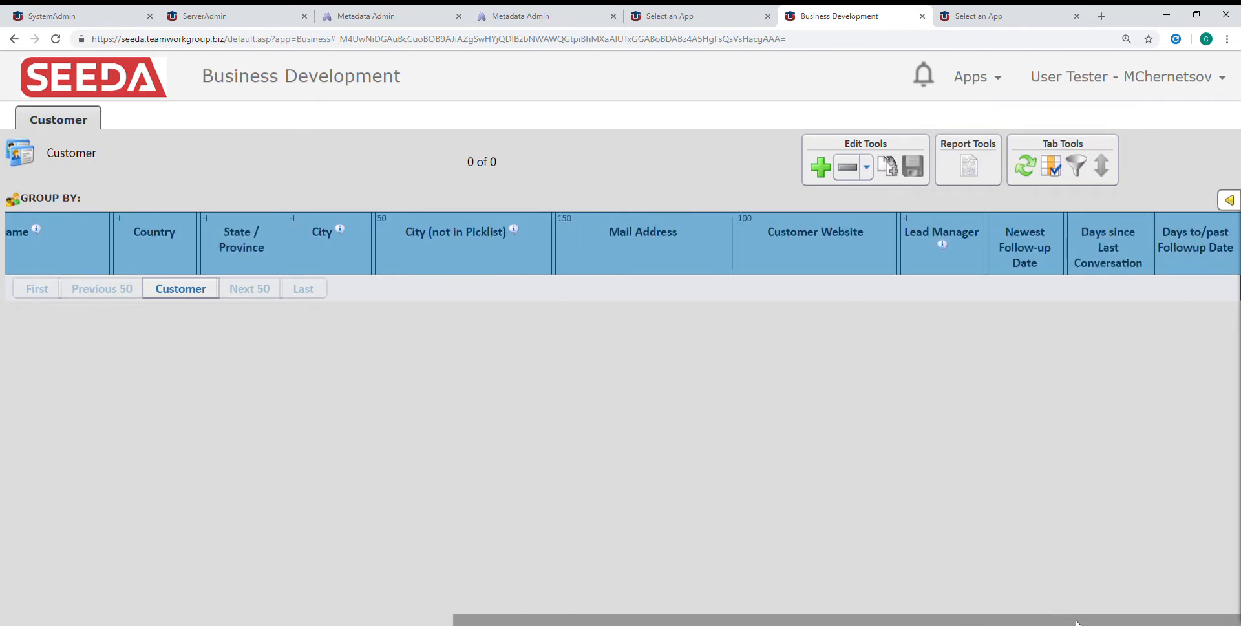
{"action": "left_click_drag", "start_coordinate": [1067, 620], "coordinate": [601, 620]}
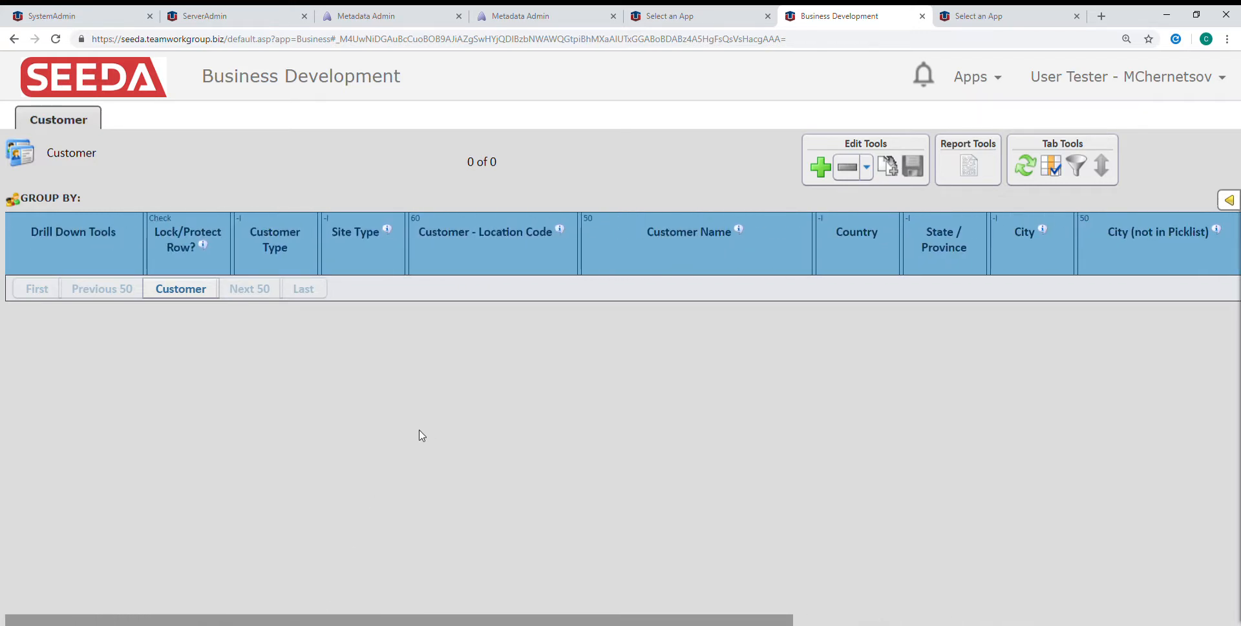
{"action": "left_click", "coordinate": [1052, 168]}
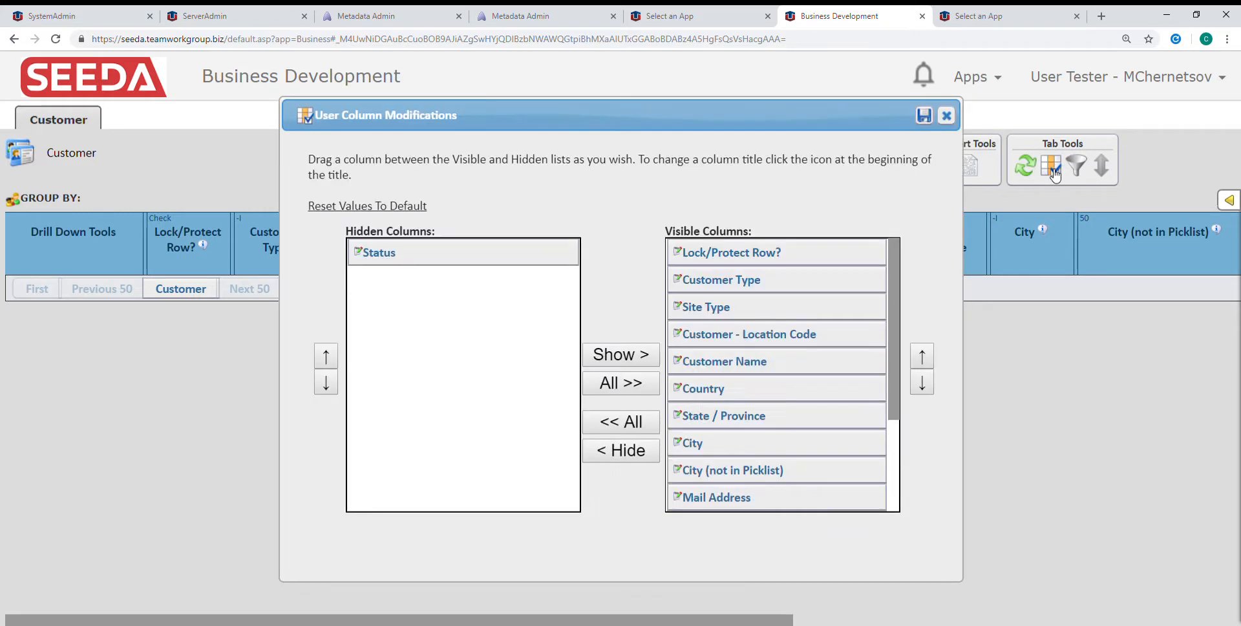
{"action": "scroll", "coordinate": [754, 413], "scroll_direction": "down", "scroll_amount": 3}
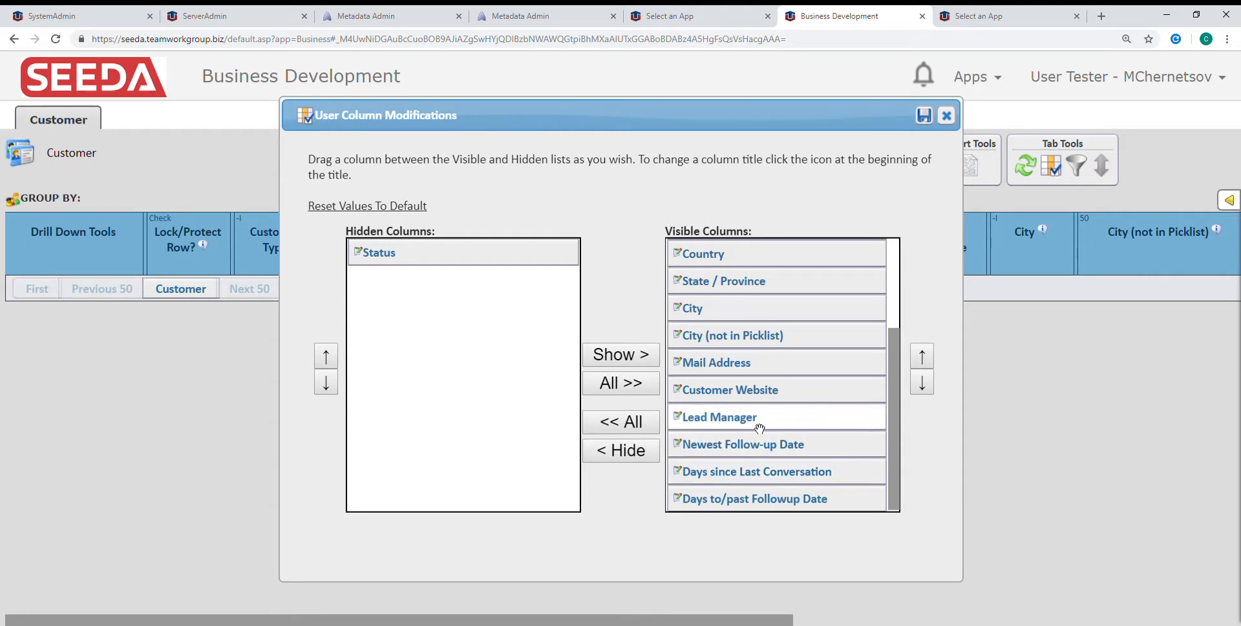
{"action": "scroll", "coordinate": [754, 488], "scroll_direction": "up", "scroll_amount": 3}
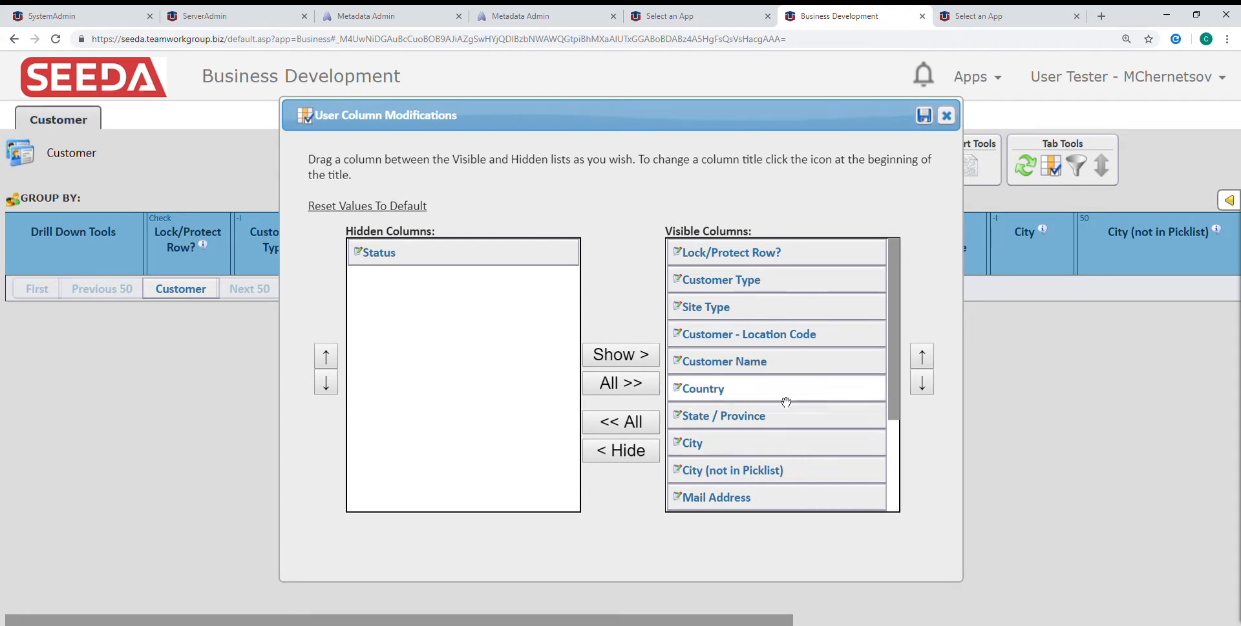
{"action": "left_click_drag", "start_coordinate": [824, 253], "coordinate": [828, 363]}
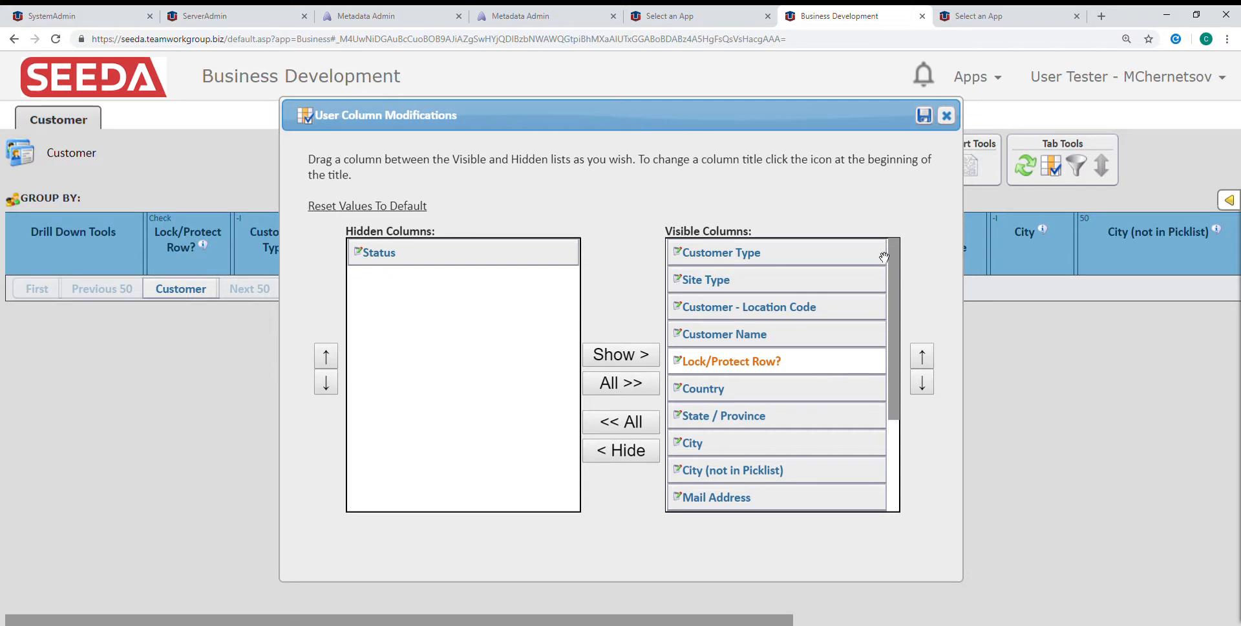
{"action": "left_click", "coordinate": [927, 121]}
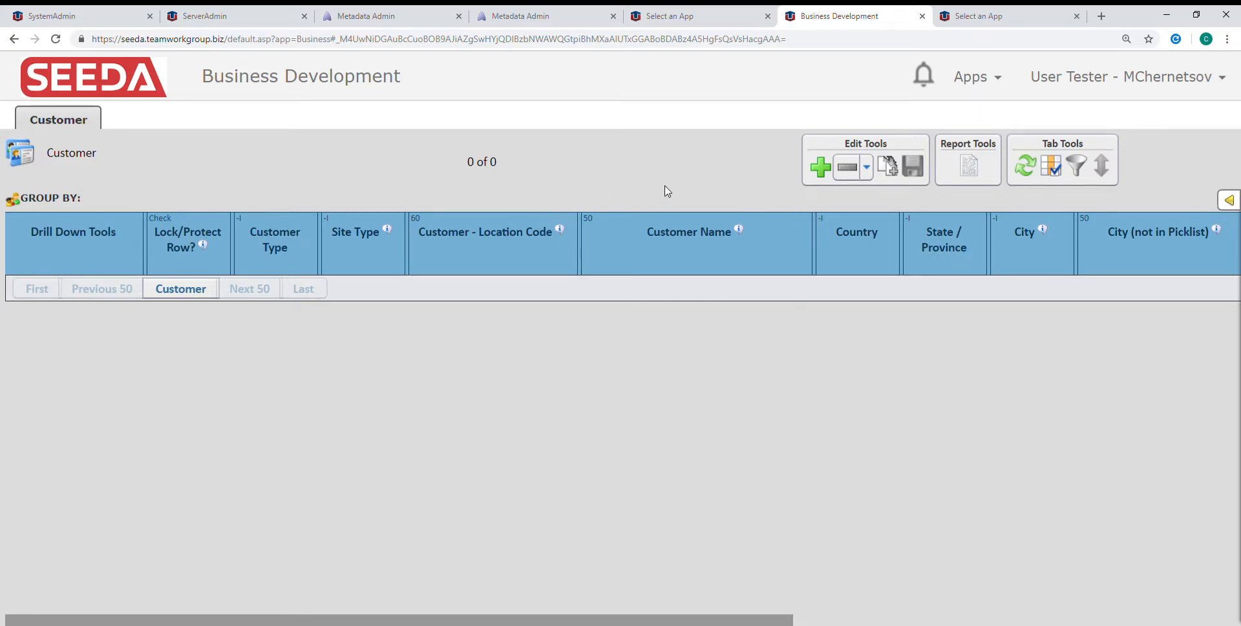
Add a new customer row and look through its Customer Type, Site Type, Location Code and Customer Name fields
{"action": "left_click", "coordinate": [821, 168]}
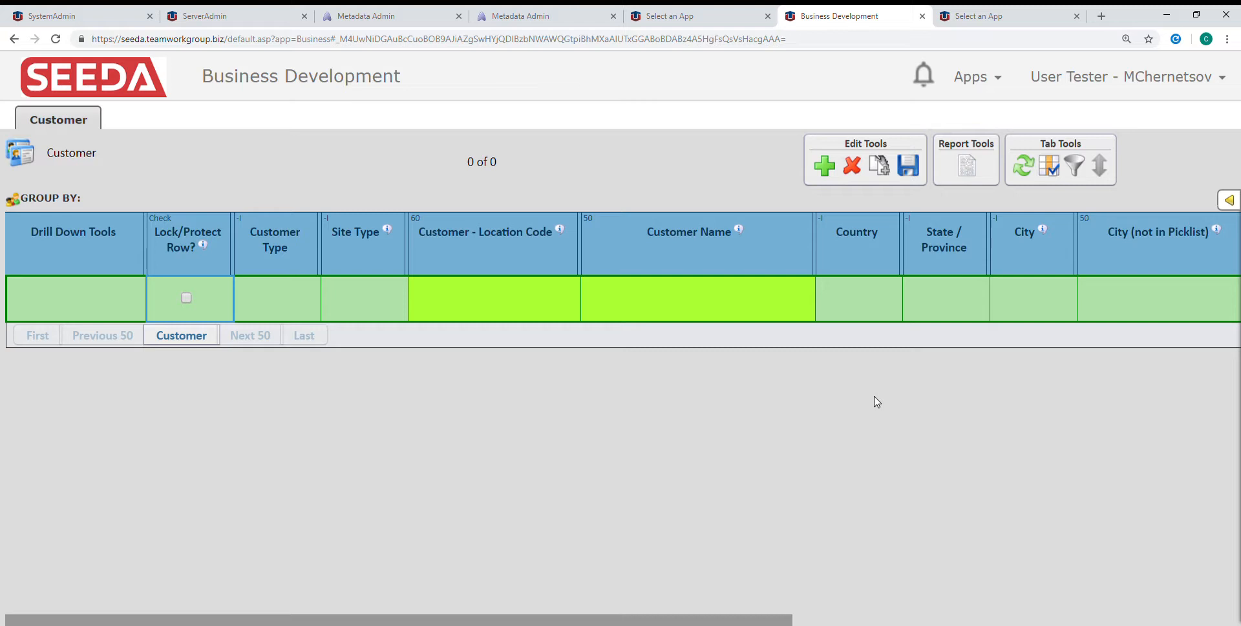
{"action": "left_click", "coordinate": [277, 308]}
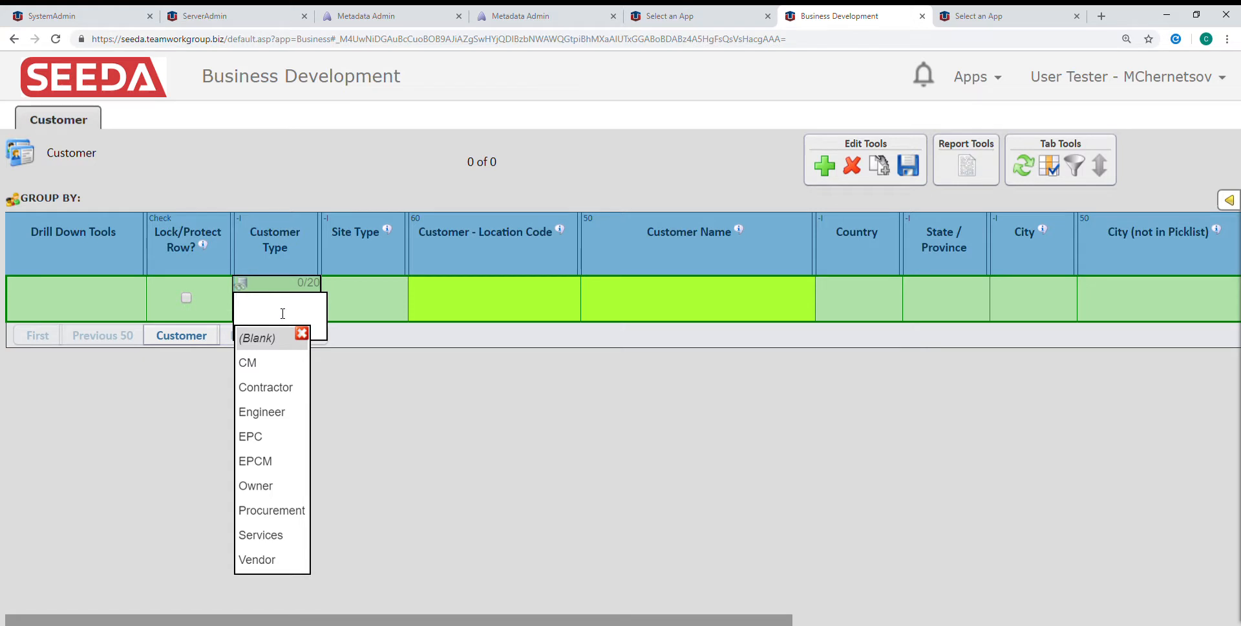
{"action": "left_click", "coordinate": [381, 302]}
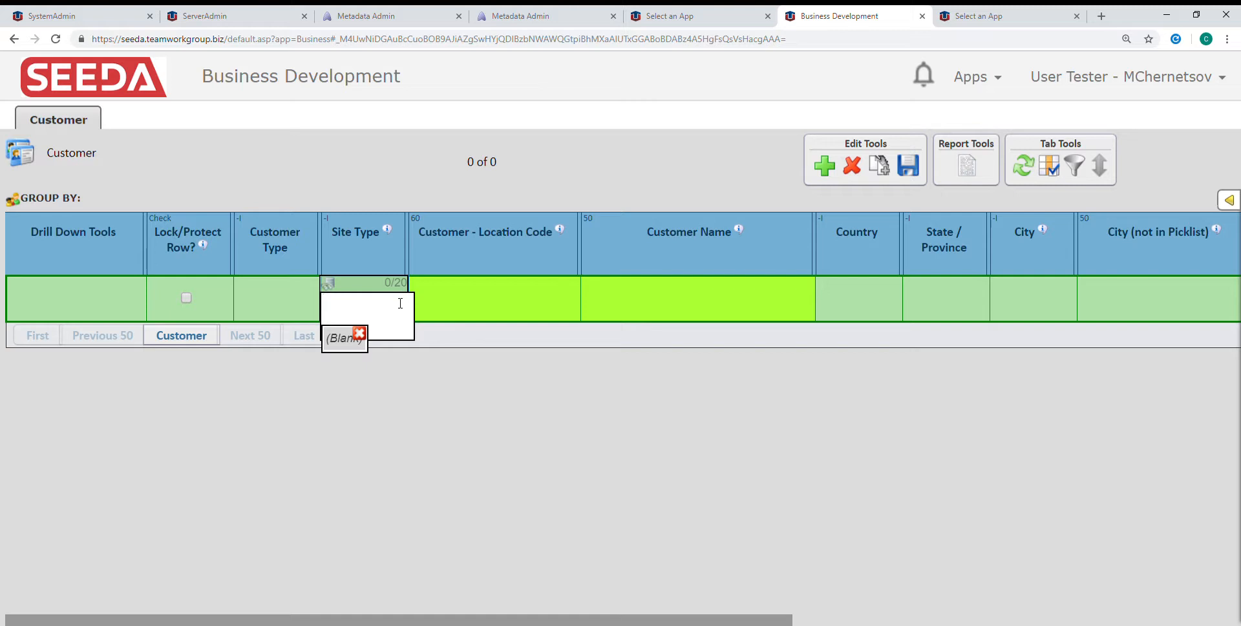
{"action": "left_click", "coordinate": [506, 304]}
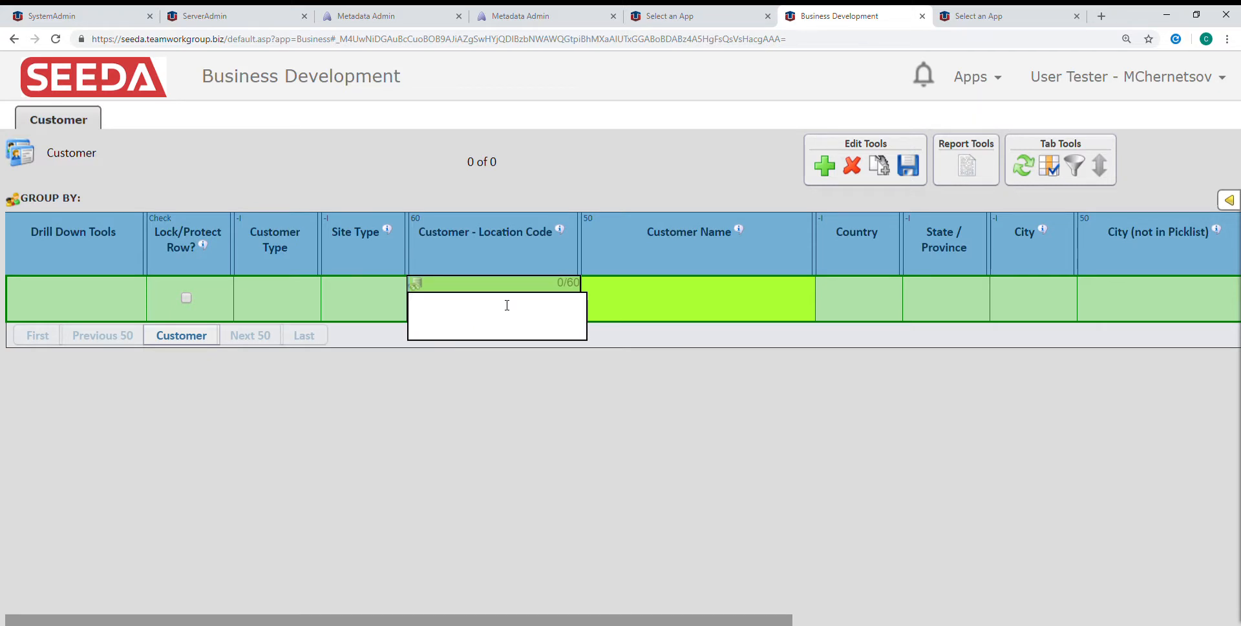
{"action": "left_click", "coordinate": [651, 303]}
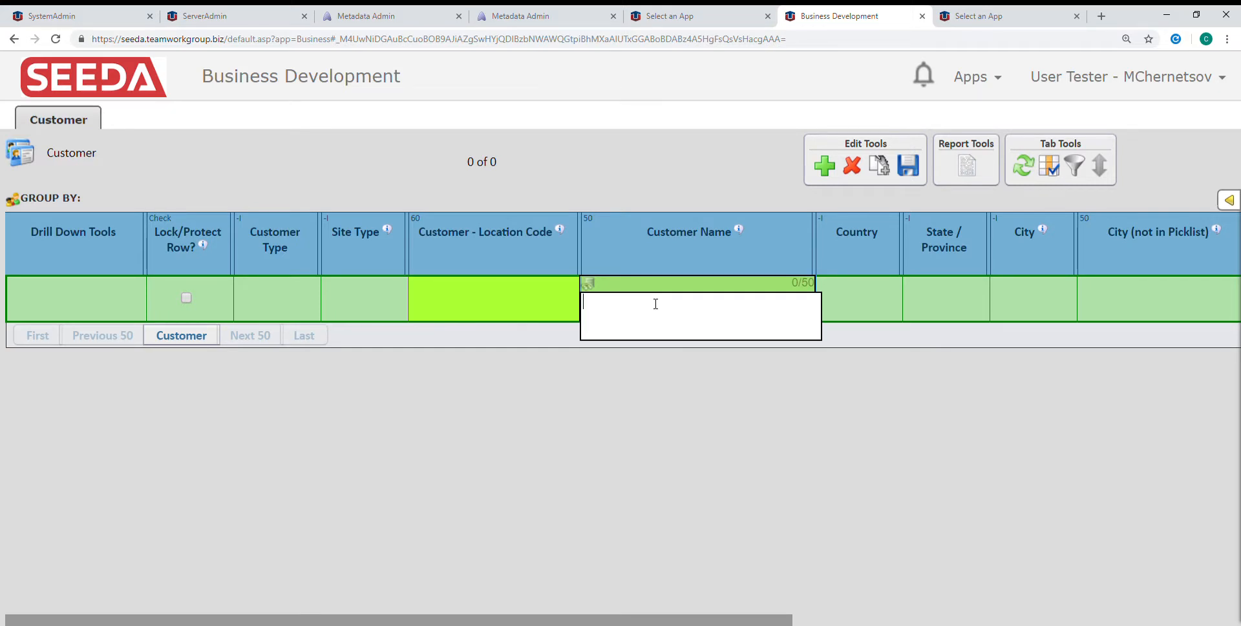
Set the new row's Customer - Location Code to "Enbridge - Calgary"
{"action": "left_click", "coordinate": [516, 308]}
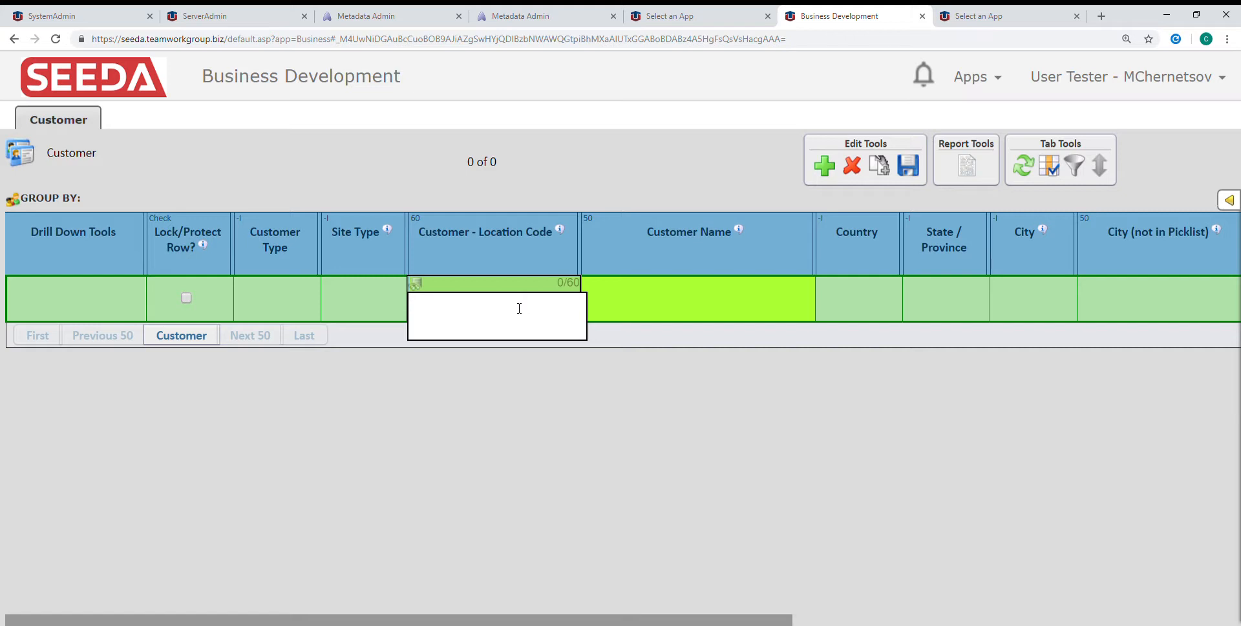
{"action": "type", "text": "Enbridge - Calgary"}
{"action": "key", "text": "Tab"}
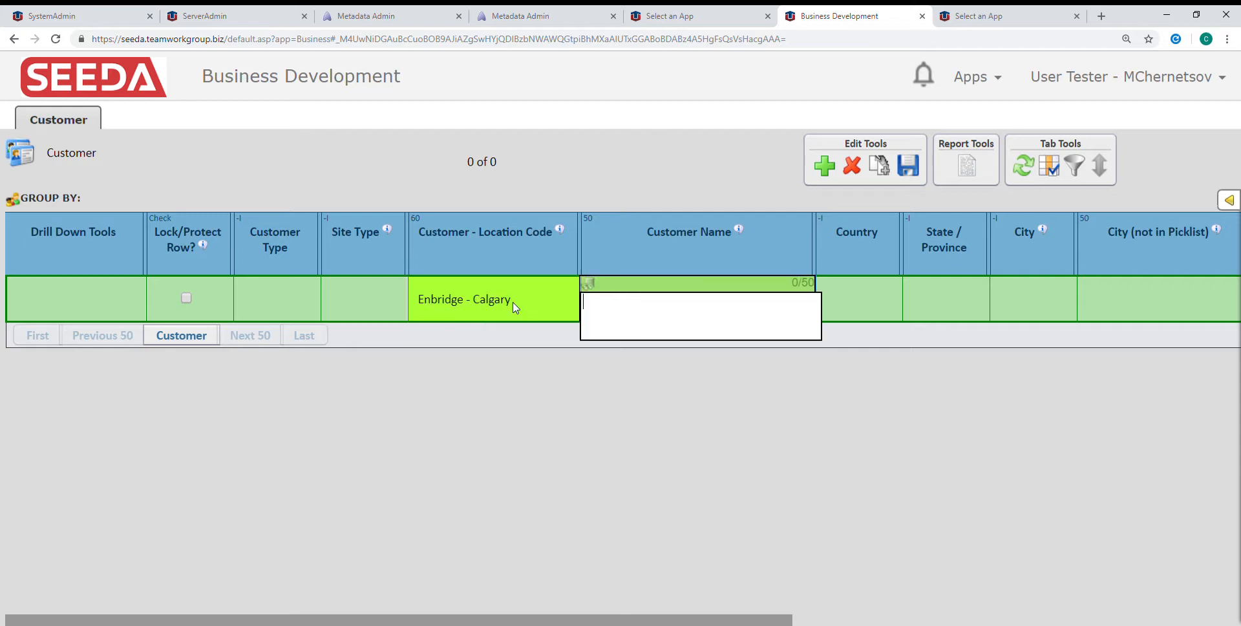
Enter "Enbridge Pipelines" as the customer name and save the new row
{"action": "type", "text": "Enbridge Pipelines"}
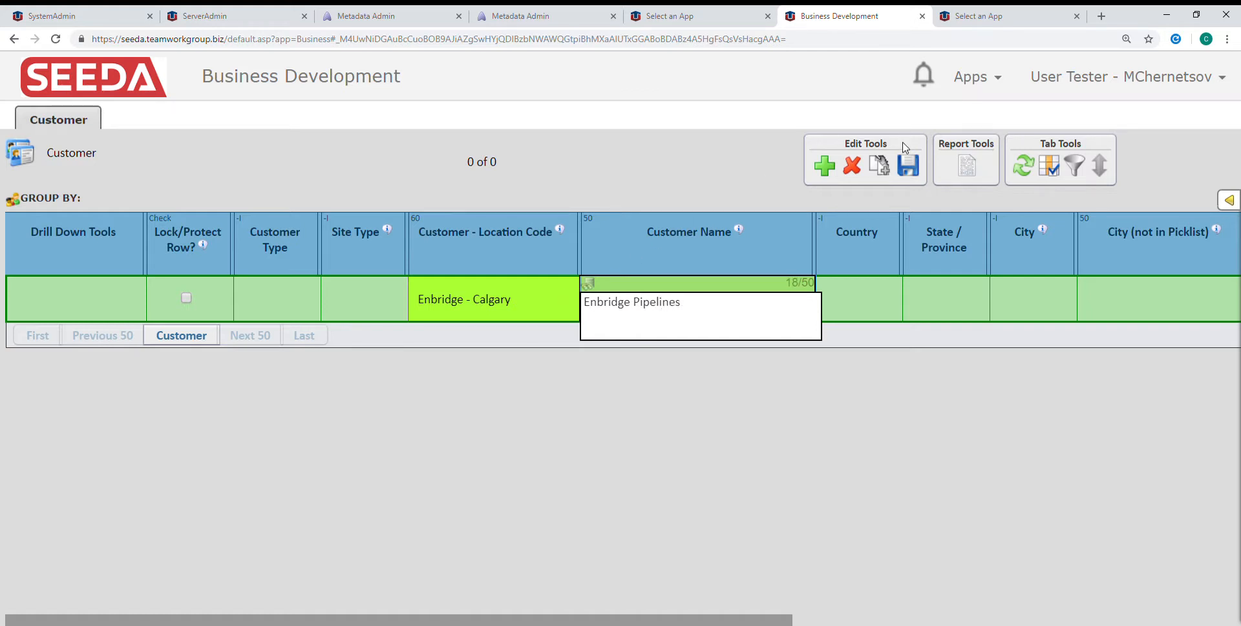
{"action": "left_click", "coordinate": [908, 166]}
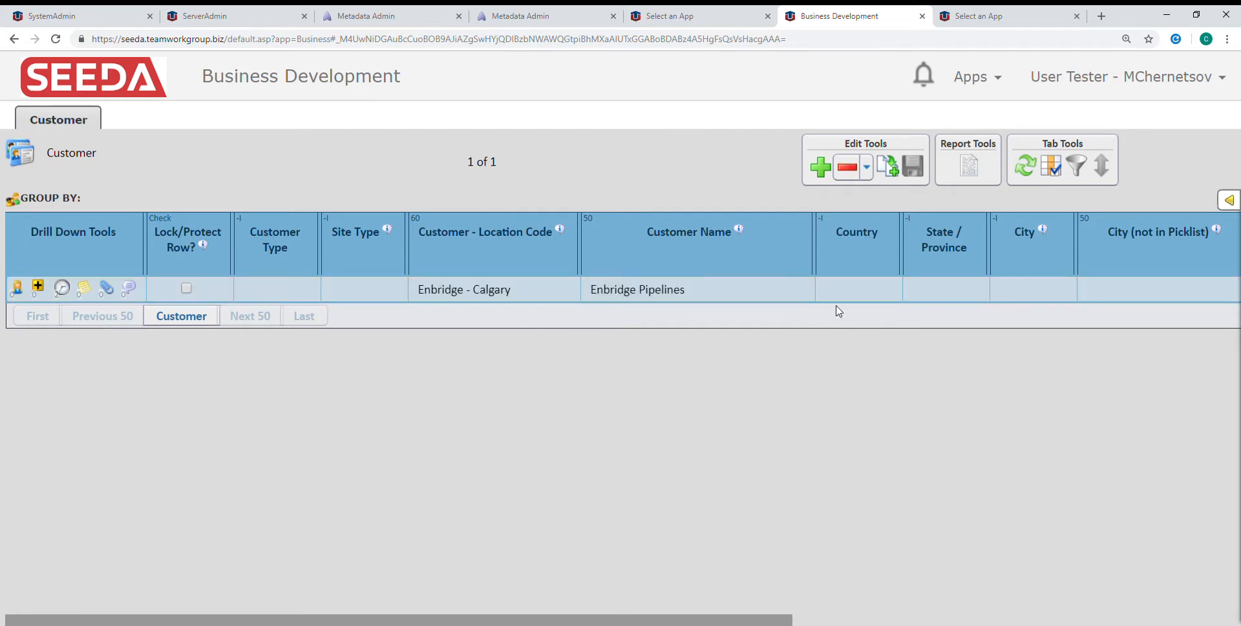
Reopen the Enbridge Pipelines row for editing and set its country to Canada
{"action": "left_click", "coordinate": [872, 295]}
{"action": "left_click", "coordinate": [871, 296]}
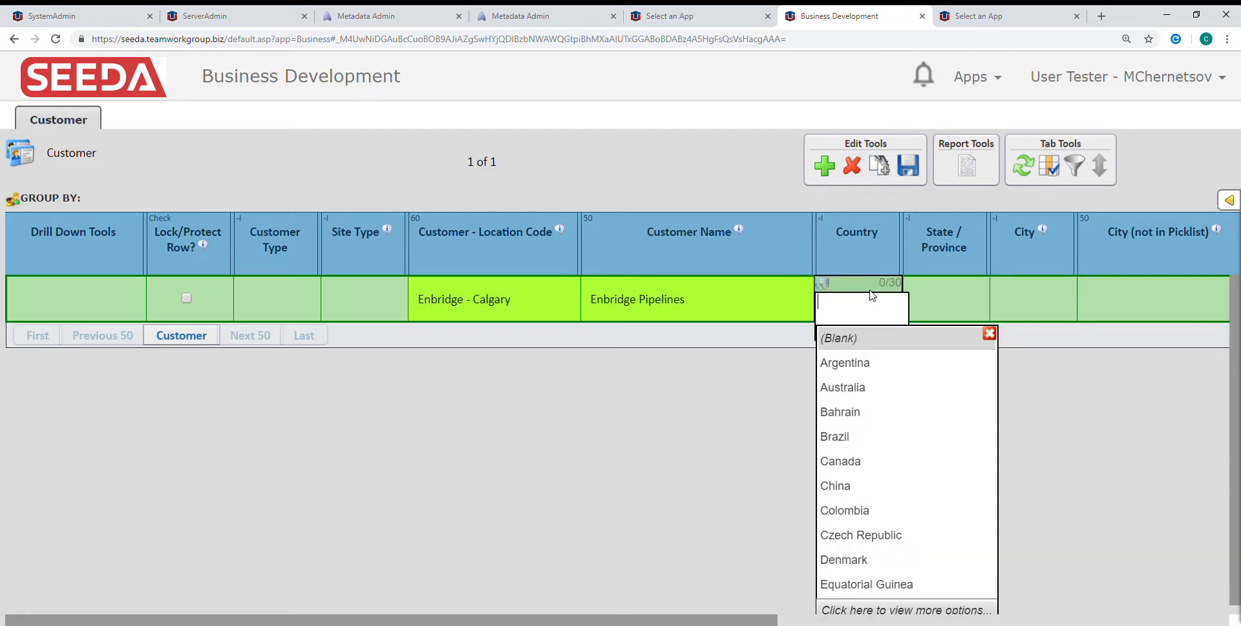
{"action": "type", "text": "c"}
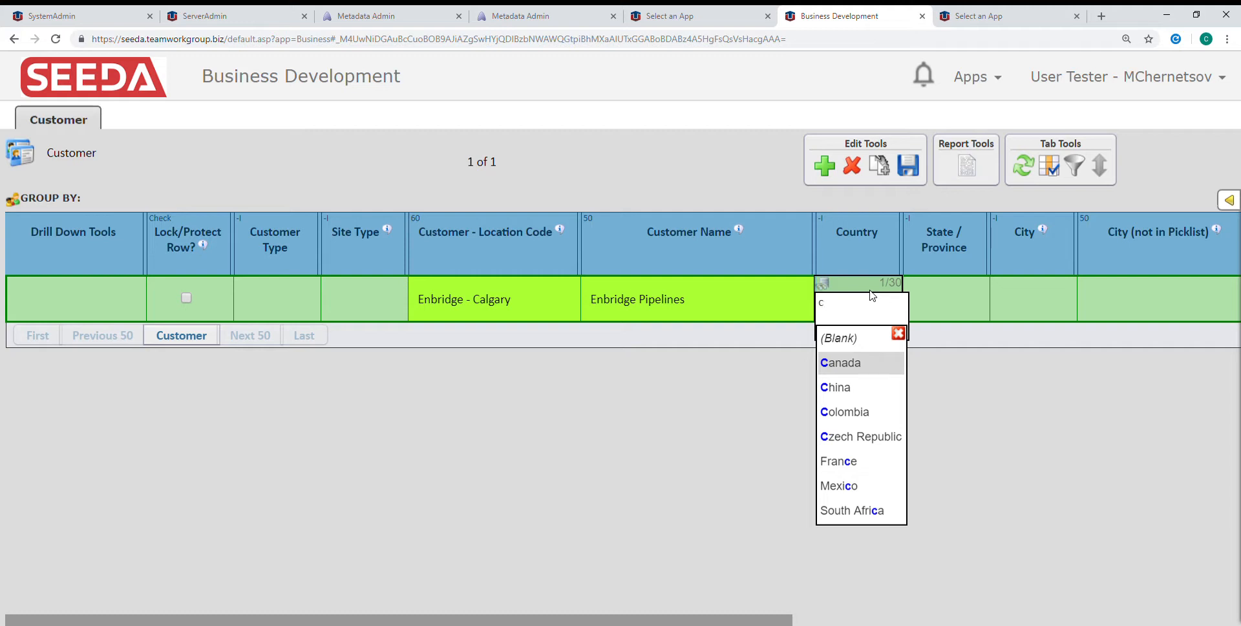
{"action": "key", "text": "Return"}
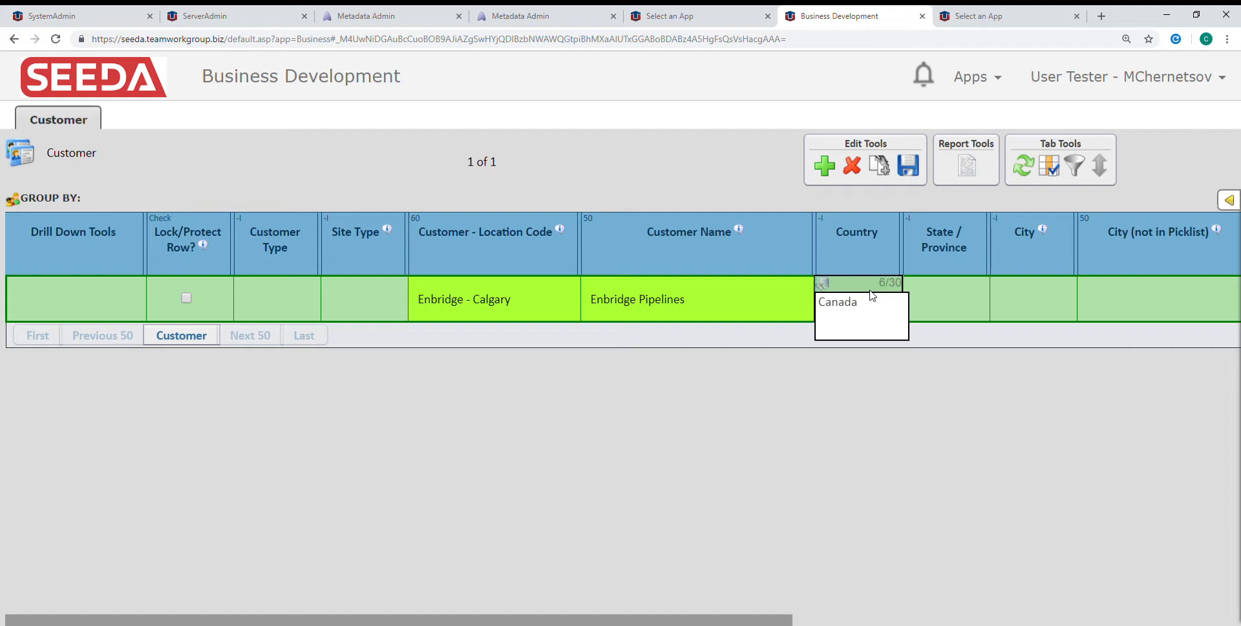
Set the customer's State / Province to Alberta and its city to Calgary
{"action": "left_click", "coordinate": [943, 301]}
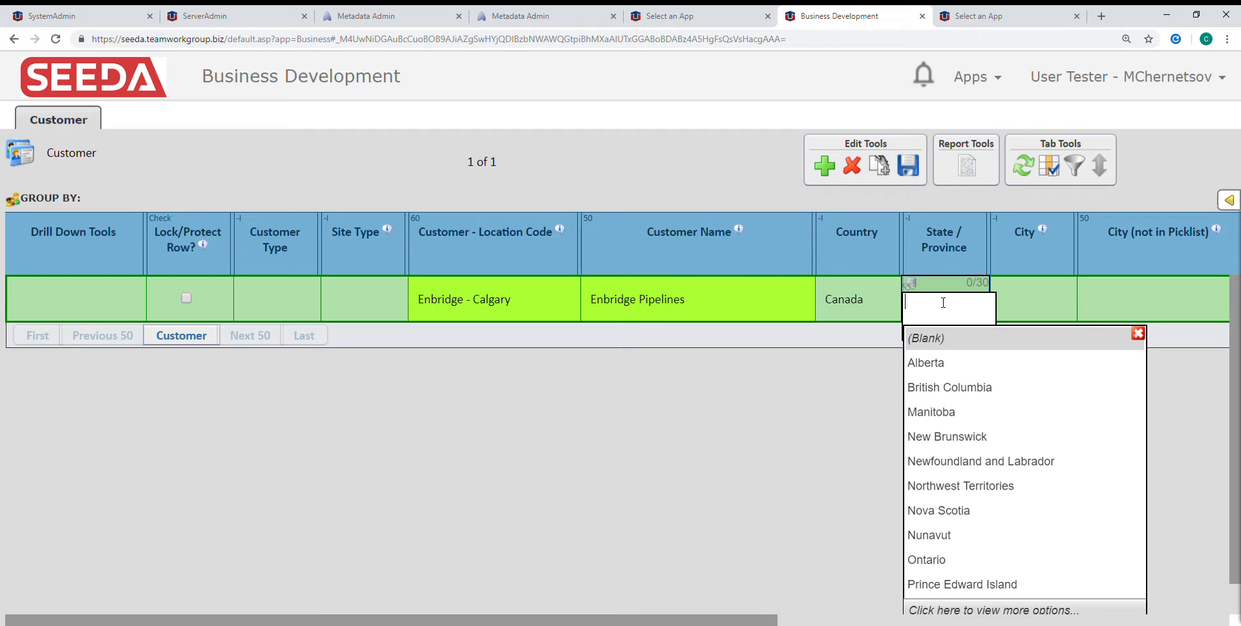
{"action": "left_click", "coordinate": [944, 364]}
{"action": "left_click", "coordinate": [1040, 308]}
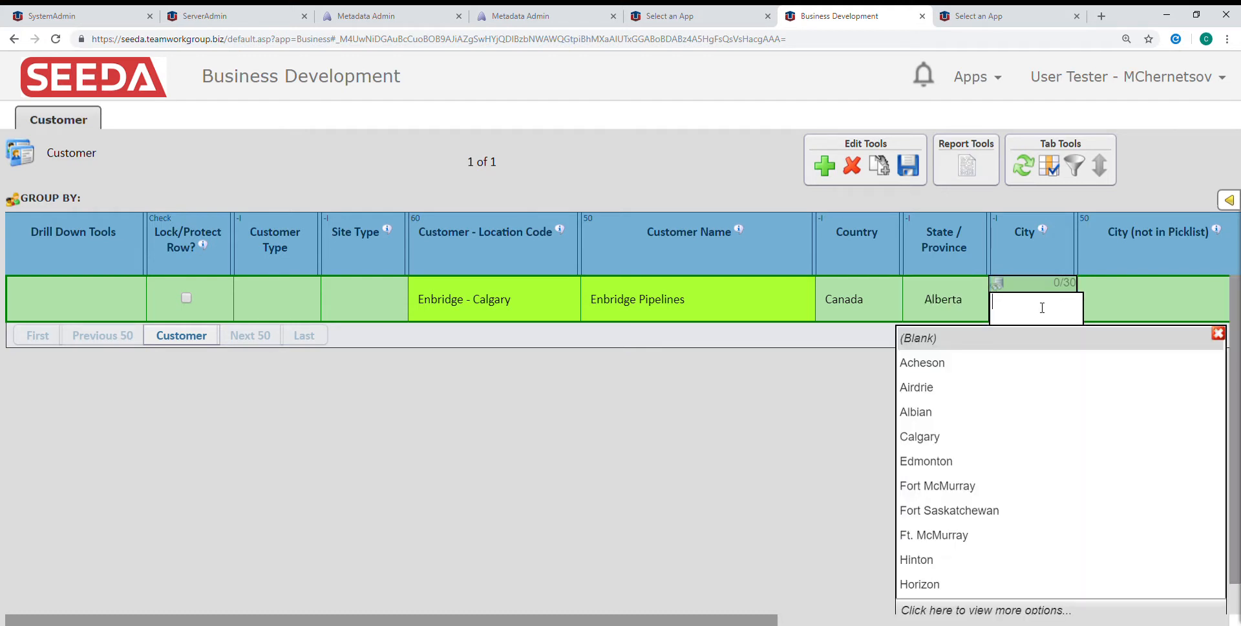
{"action": "left_click", "coordinate": [944, 442]}
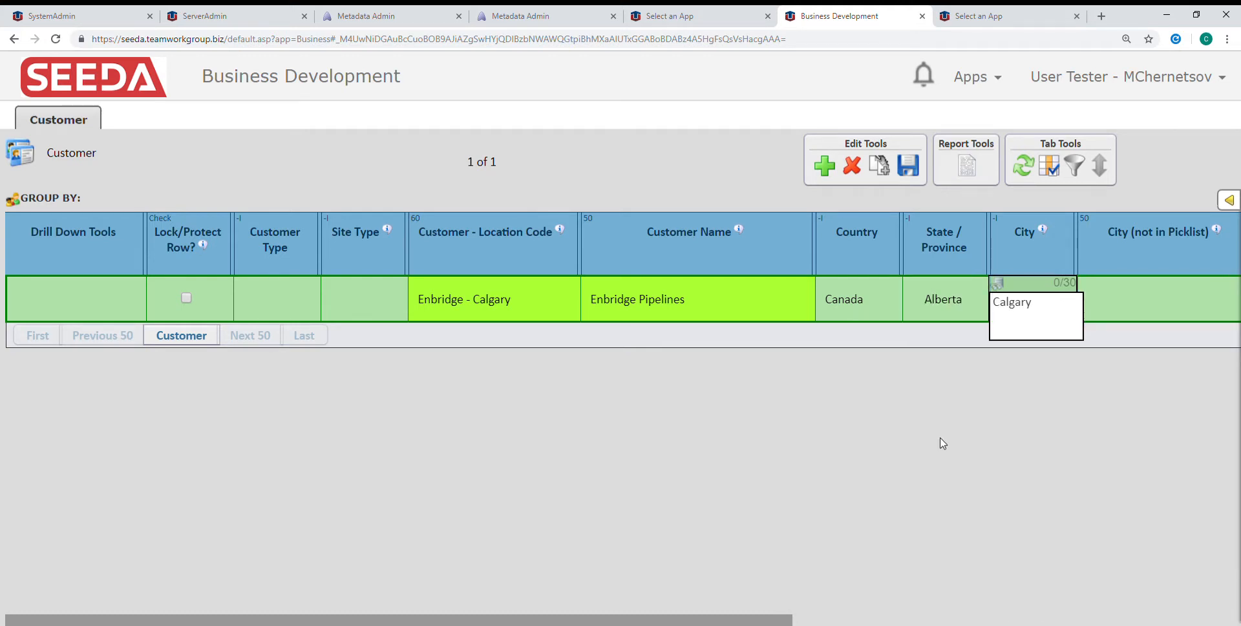
Leave the unlisted city, mail address and website blank, choose the customer's lead manager from the picklist, and save the row
{"action": "left_click", "coordinate": [1106, 305]}
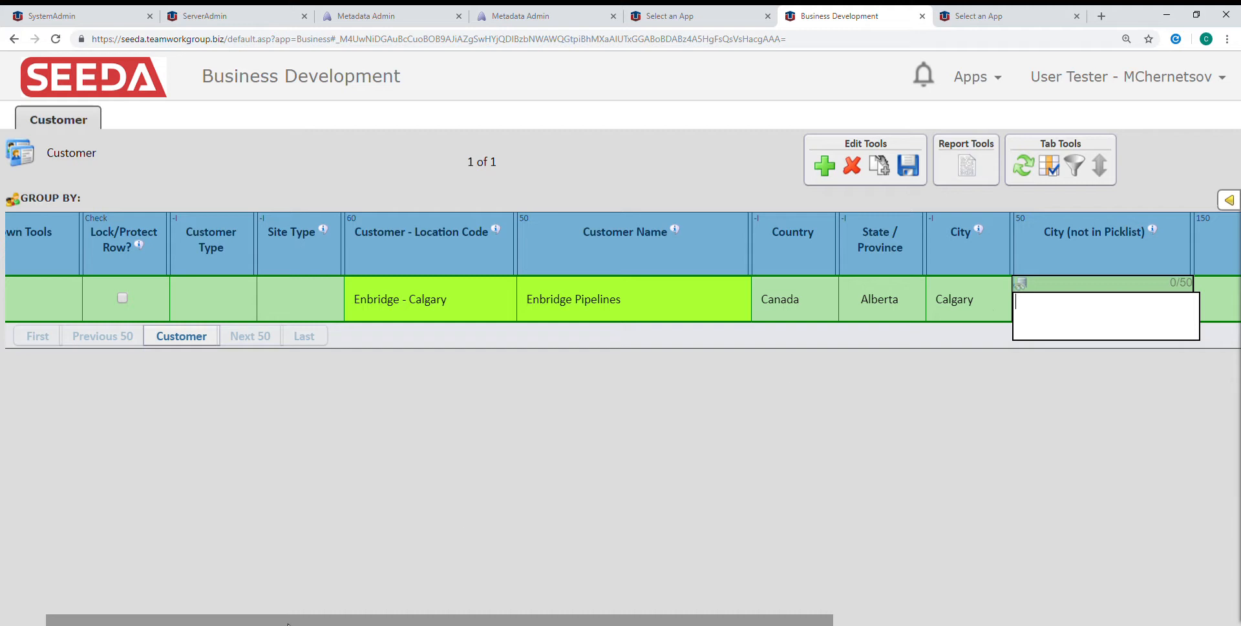
{"action": "left_click_drag", "start_coordinate": [562, 622], "coordinate": [798, 595]}
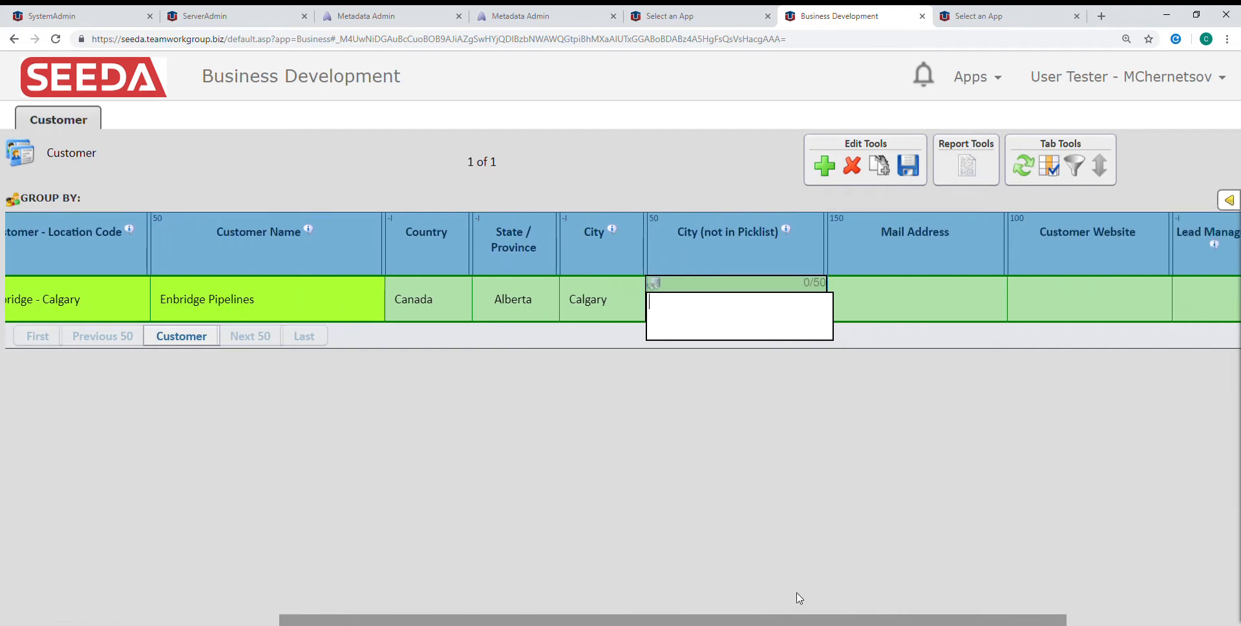
{"action": "left_click", "coordinate": [929, 294]}
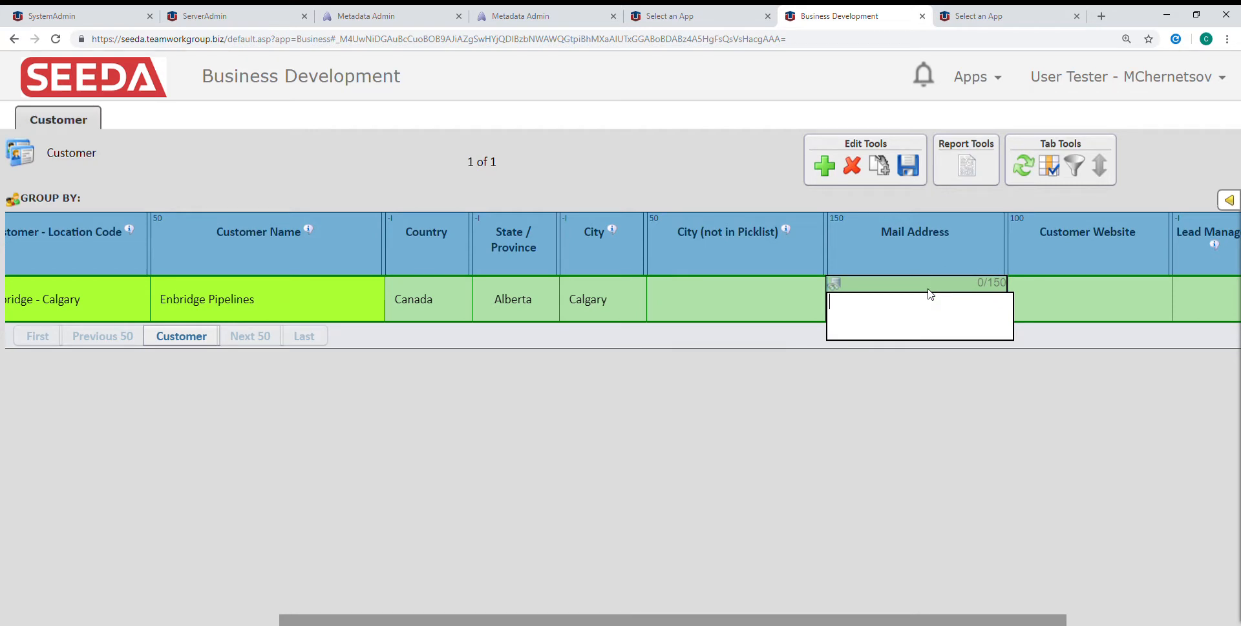
{"action": "left_click", "coordinate": [1074, 296]}
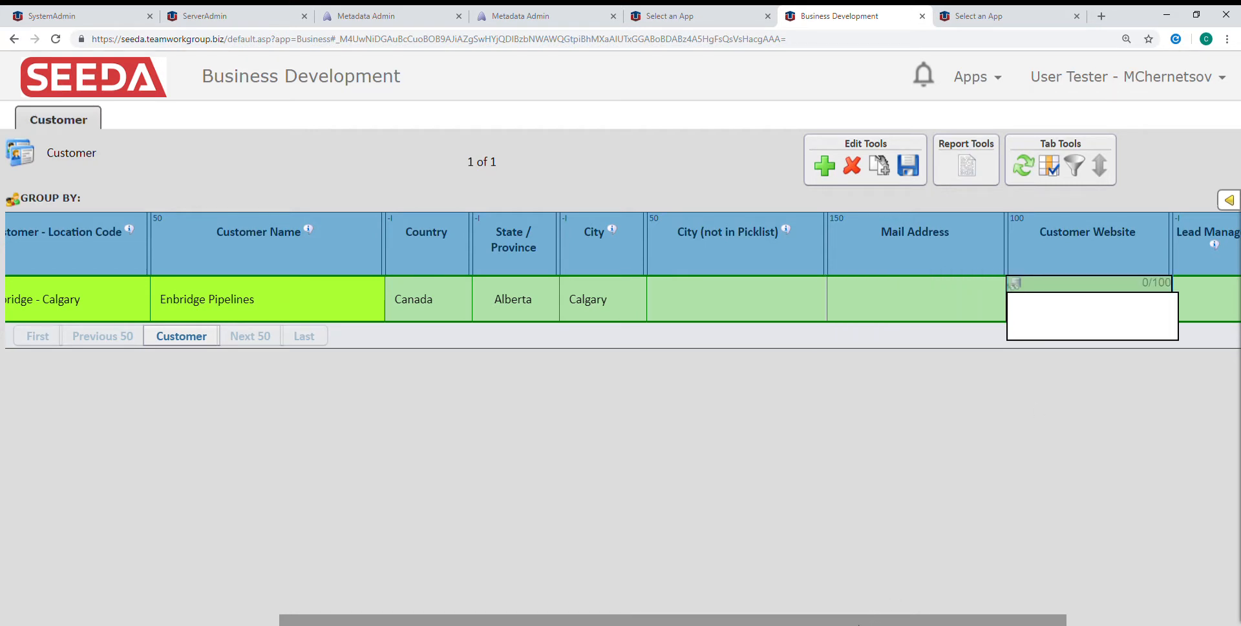
{"action": "left_click_drag", "start_coordinate": [867, 619], "coordinate": [1025, 592]}
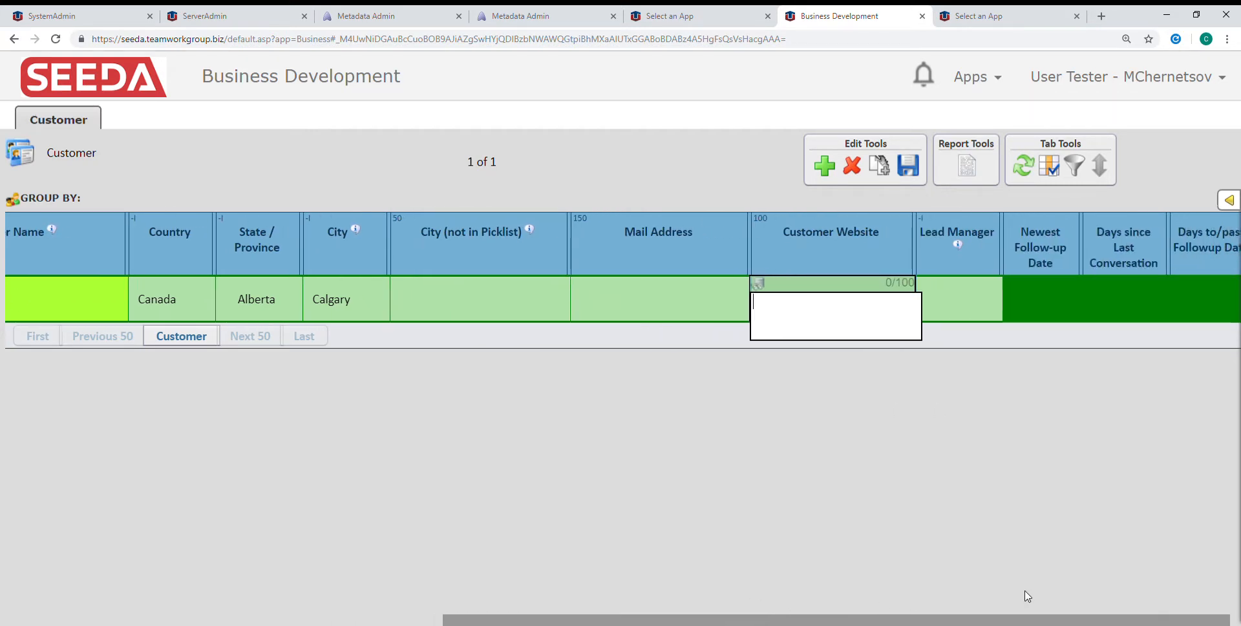
{"action": "left_click", "coordinate": [980, 300]}
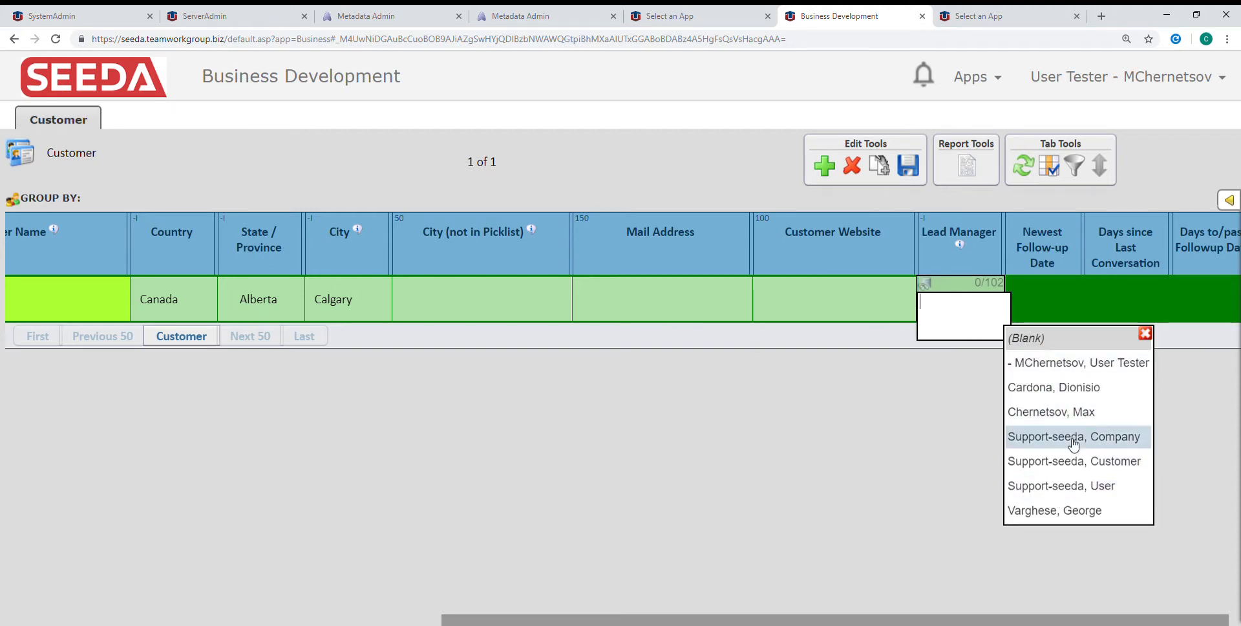
{"action": "left_click", "coordinate": [1060, 412]}
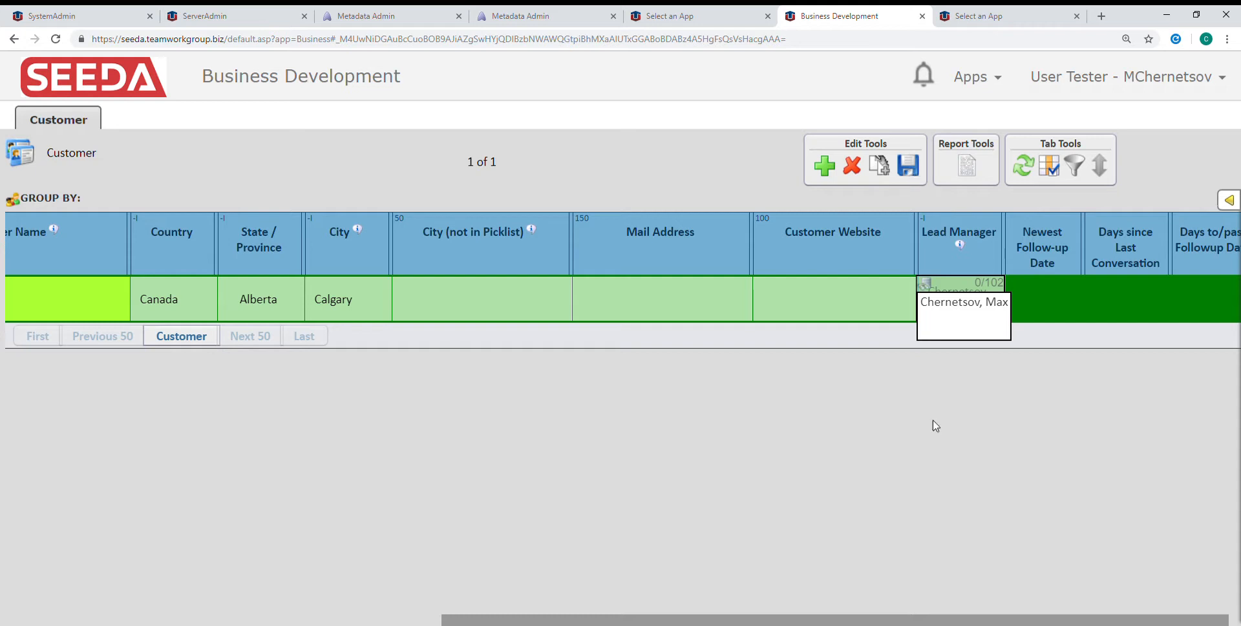
{"action": "left_click_drag", "start_coordinate": [736, 619], "coordinate": [748, 619]}
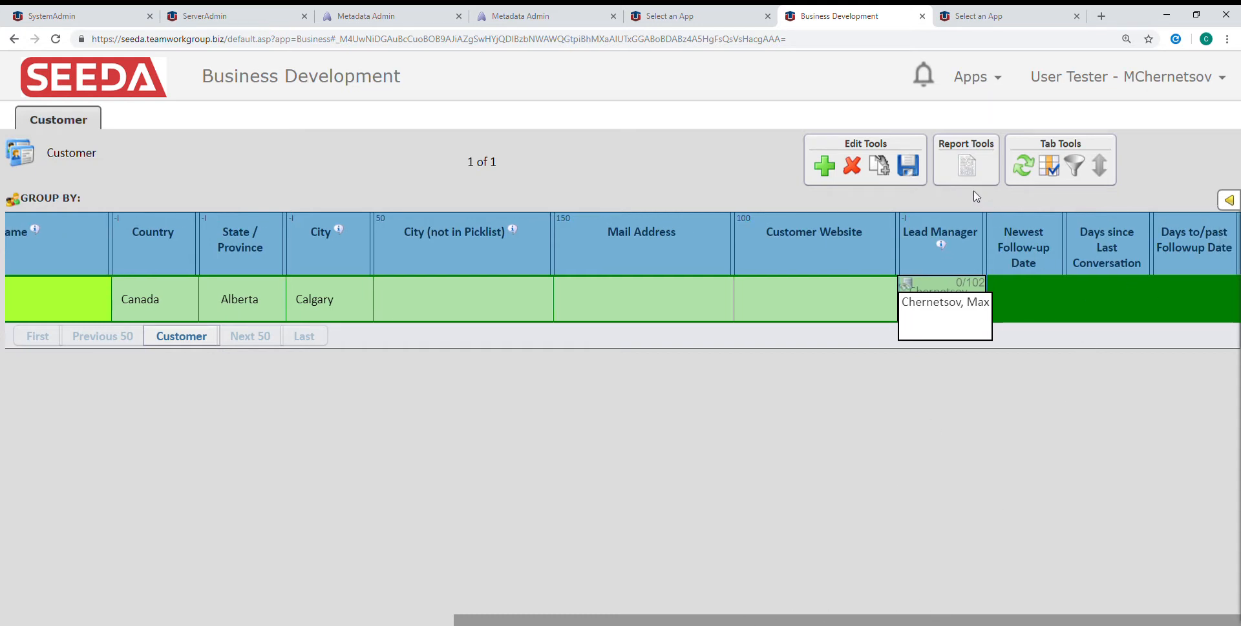
{"action": "left_click", "coordinate": [912, 169]}
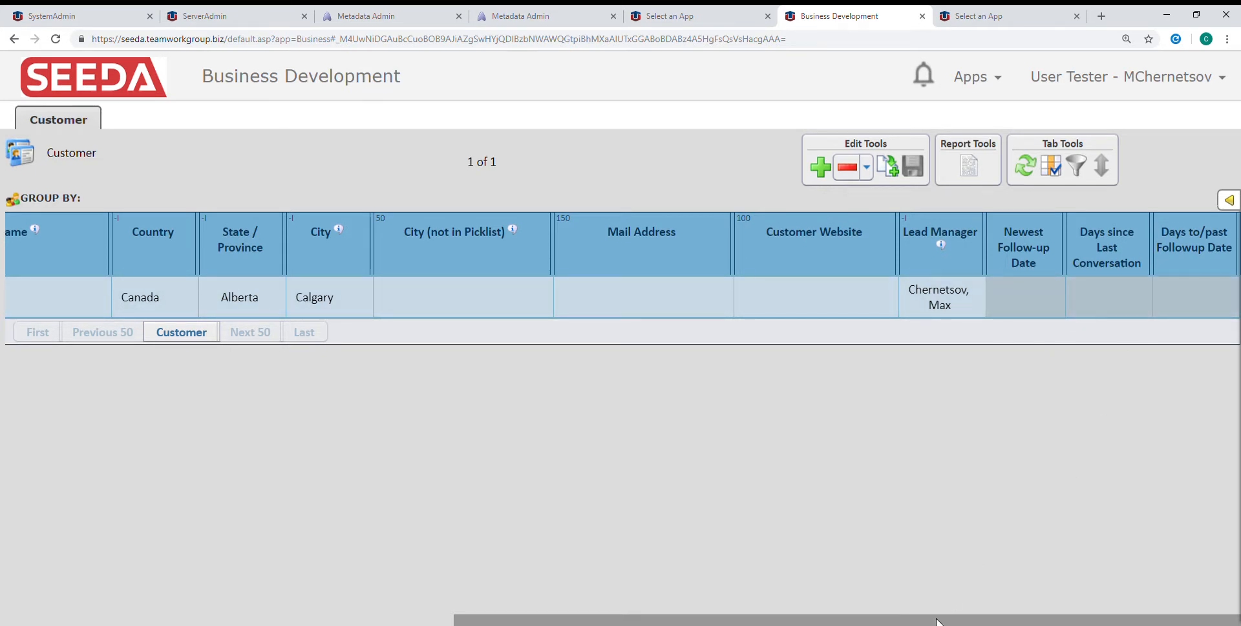
Set the Enbridge - Calgary row's Customer Type to Owner and save the change
{"action": "left_click_drag", "start_coordinate": [937, 620], "coordinate": [455, 622]}
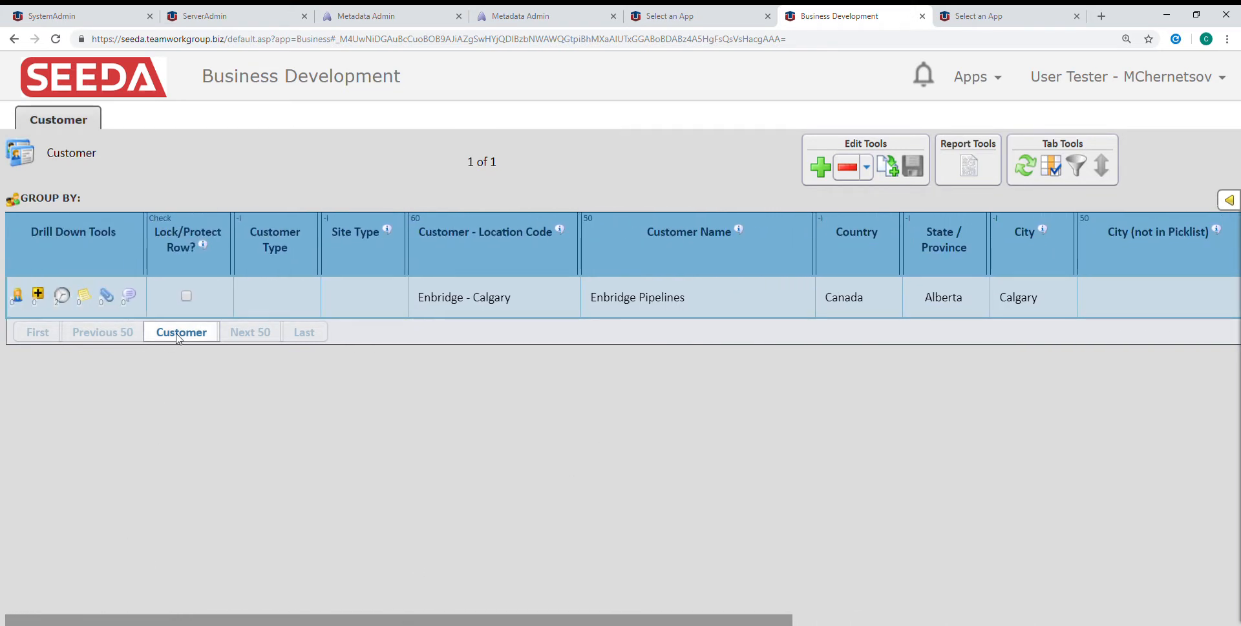
{"action": "left_click", "coordinate": [306, 296]}
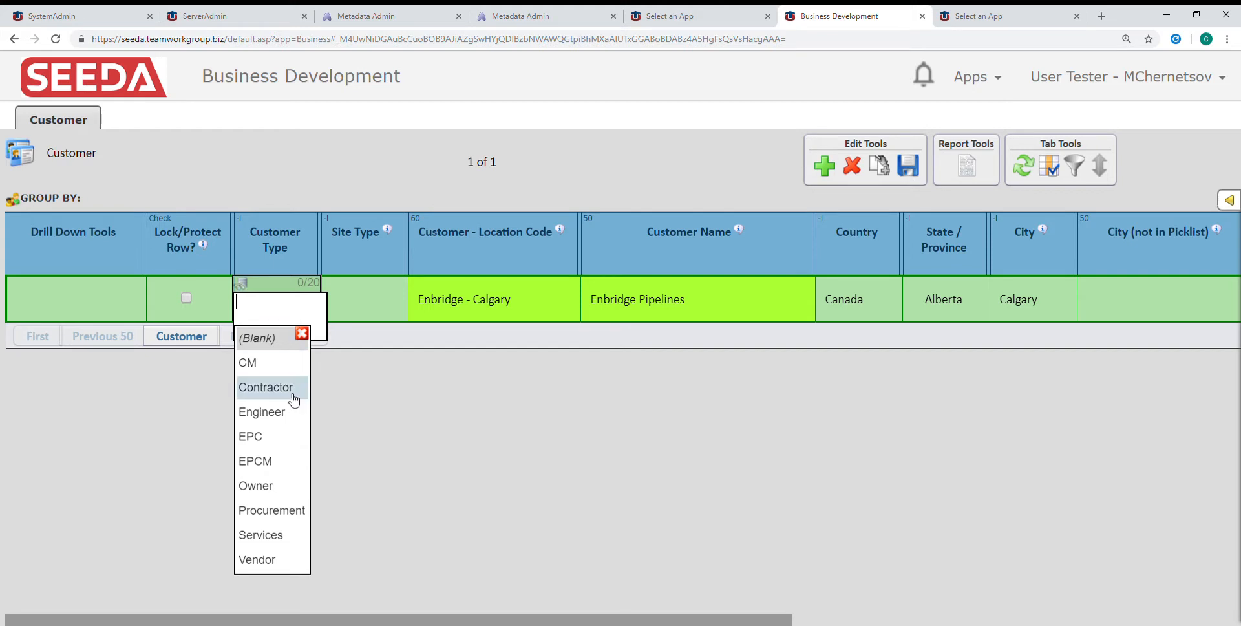
{"action": "left_click", "coordinate": [273, 491]}
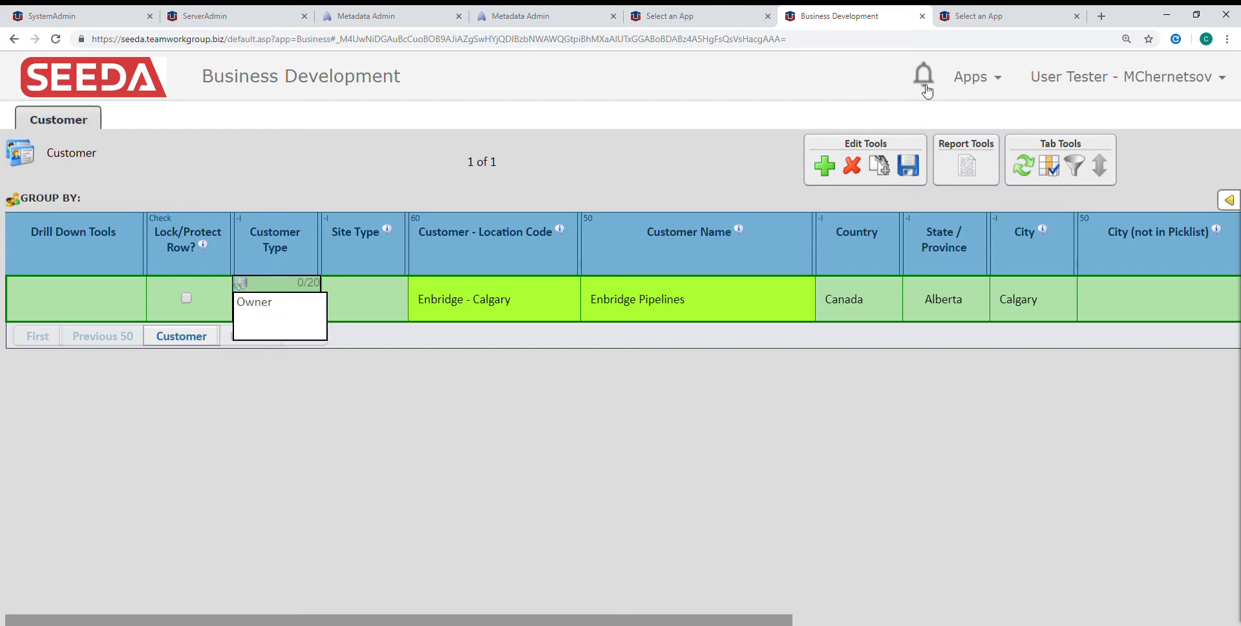
{"action": "left_click", "coordinate": [912, 173]}
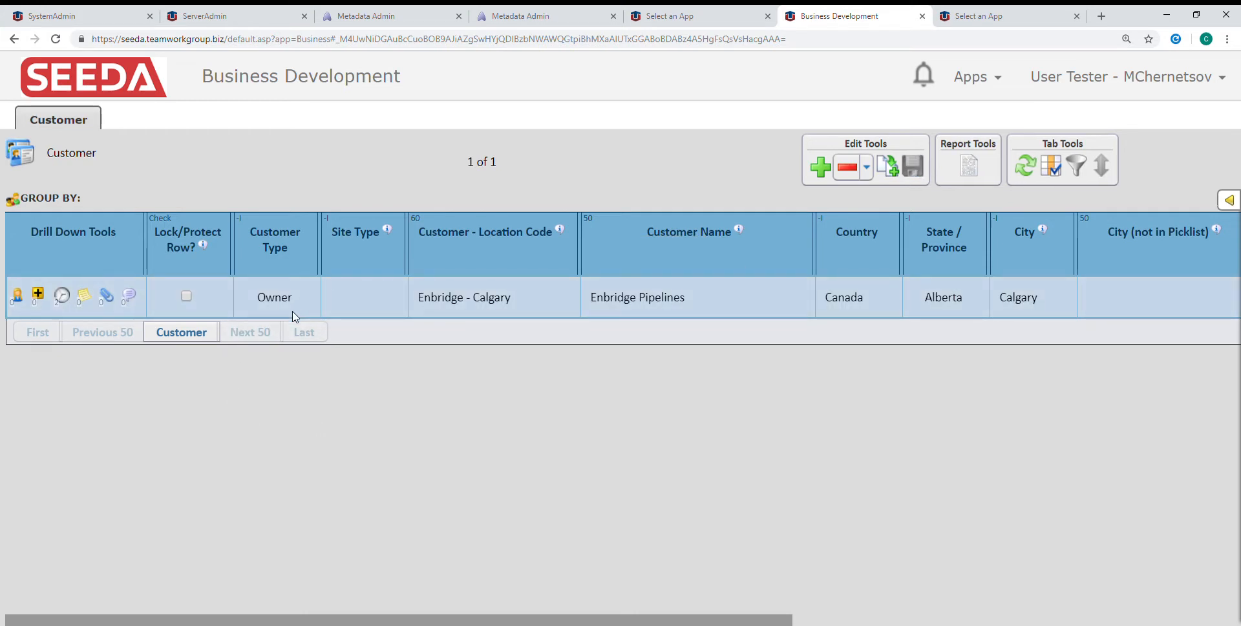
Add a contact called "Contact Name" under the Enbridge - Calgary customer and save it with the other fields blank
{"action": "left_click", "coordinate": [18, 298]}
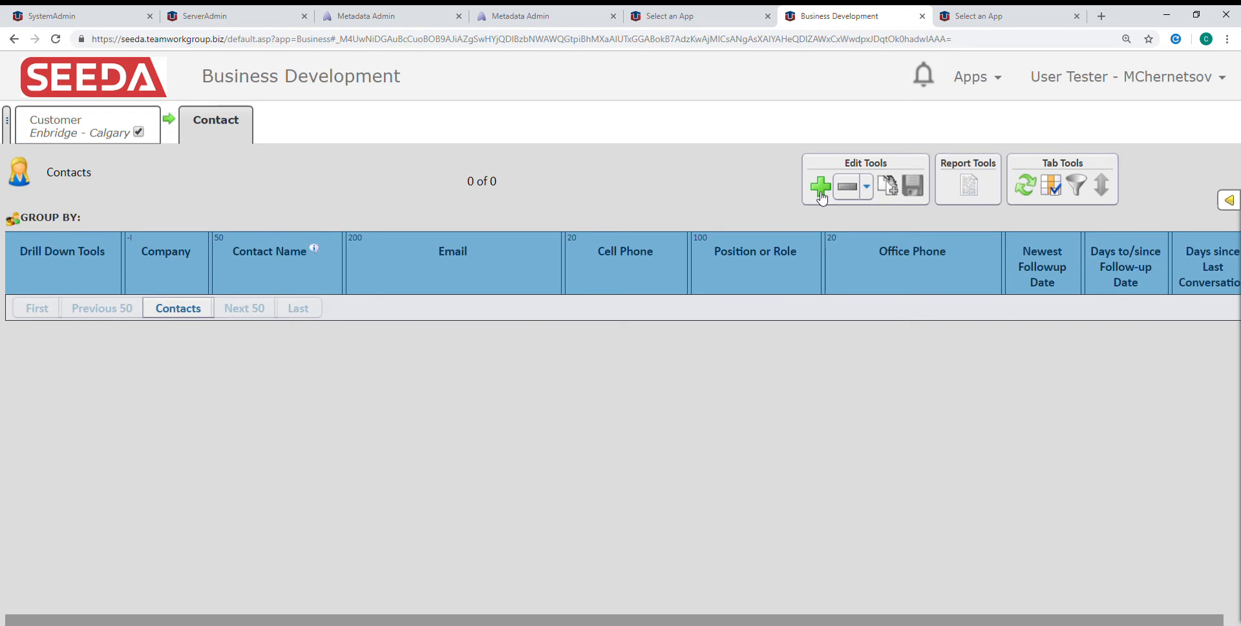
{"action": "left_click", "coordinate": [820, 190]}
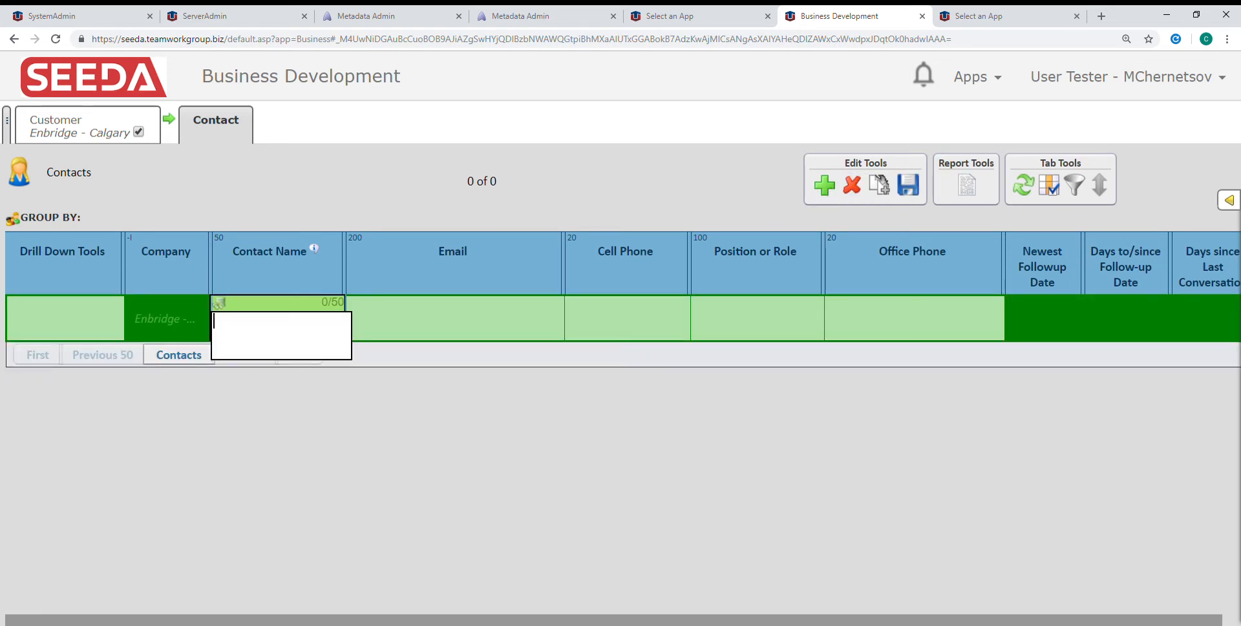
{"action": "type", "text": "Contact Name"}
{"action": "key", "text": "Tab"}
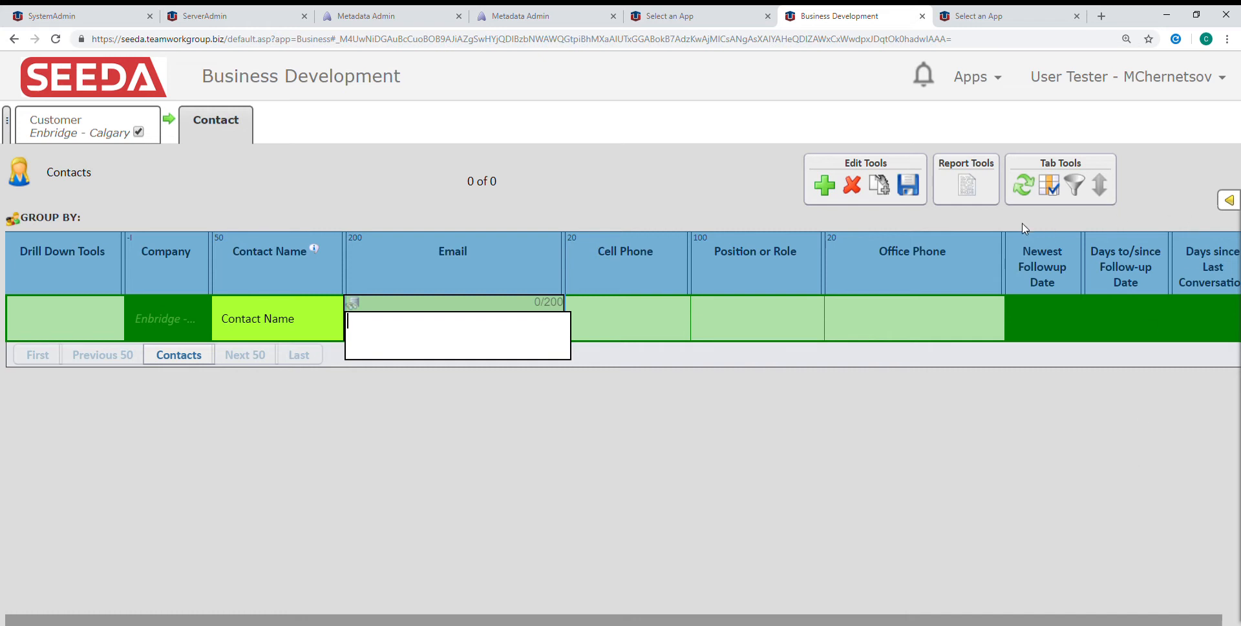
{"action": "left_click", "coordinate": [910, 196]}
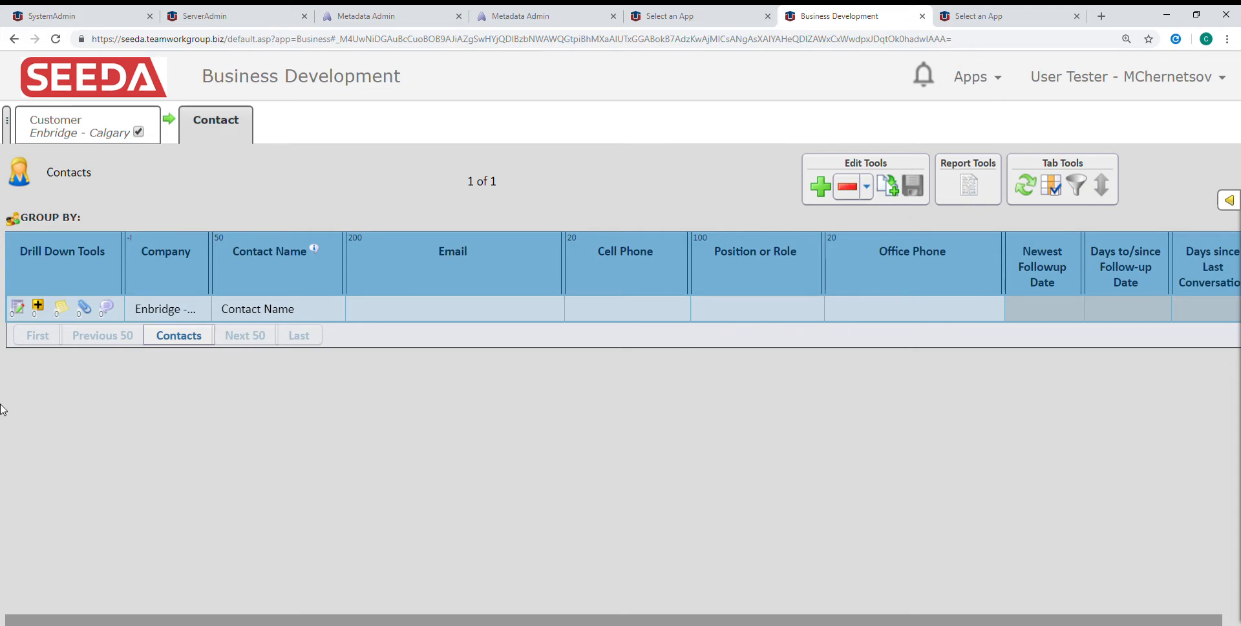
Add a conversation note to the new contact reading "talked on the phone to C Name" and save it
{"action": "left_click", "coordinate": [18, 309]}
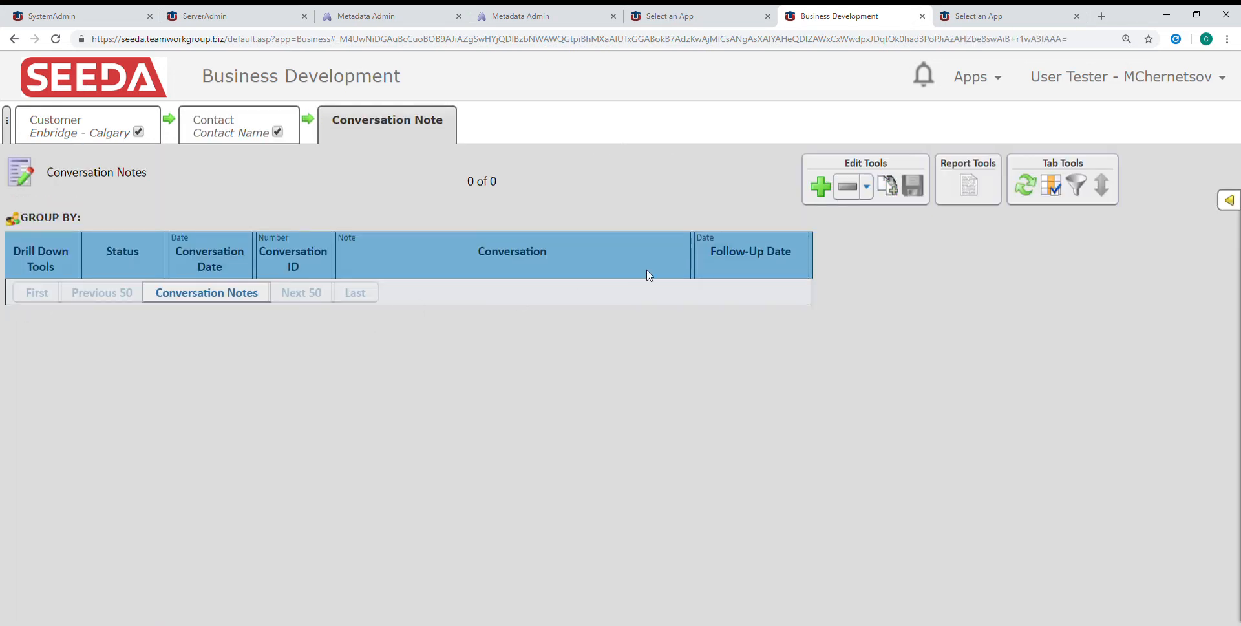
{"action": "left_click", "coordinate": [820, 187]}
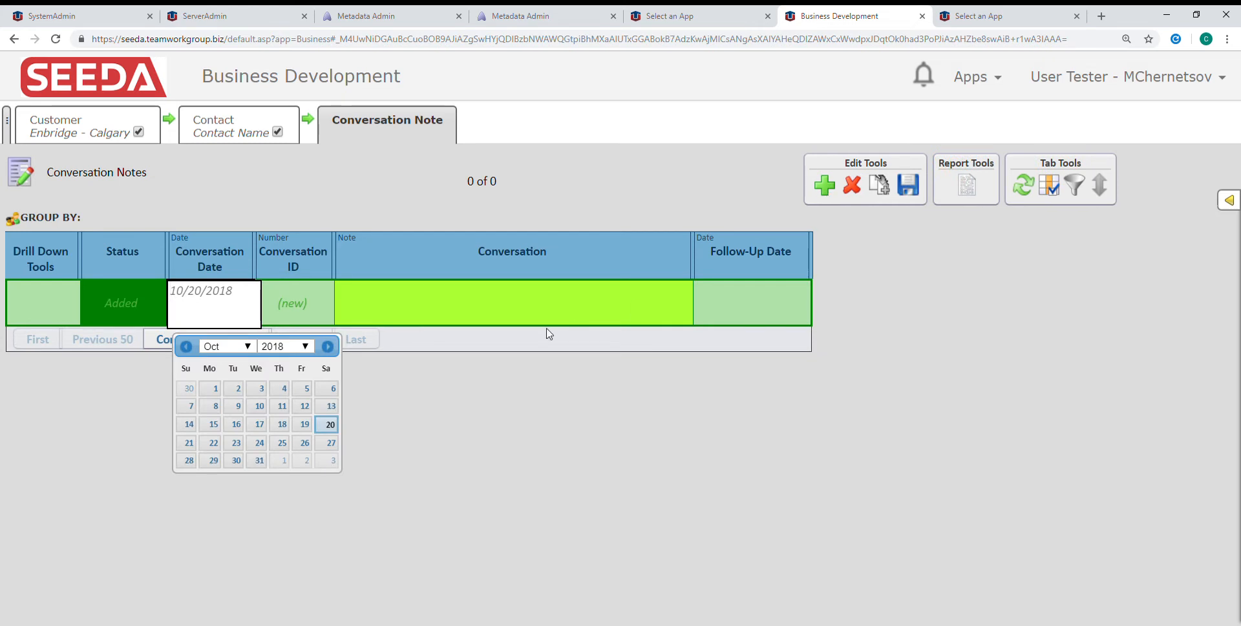
{"action": "left_click", "coordinate": [526, 314]}
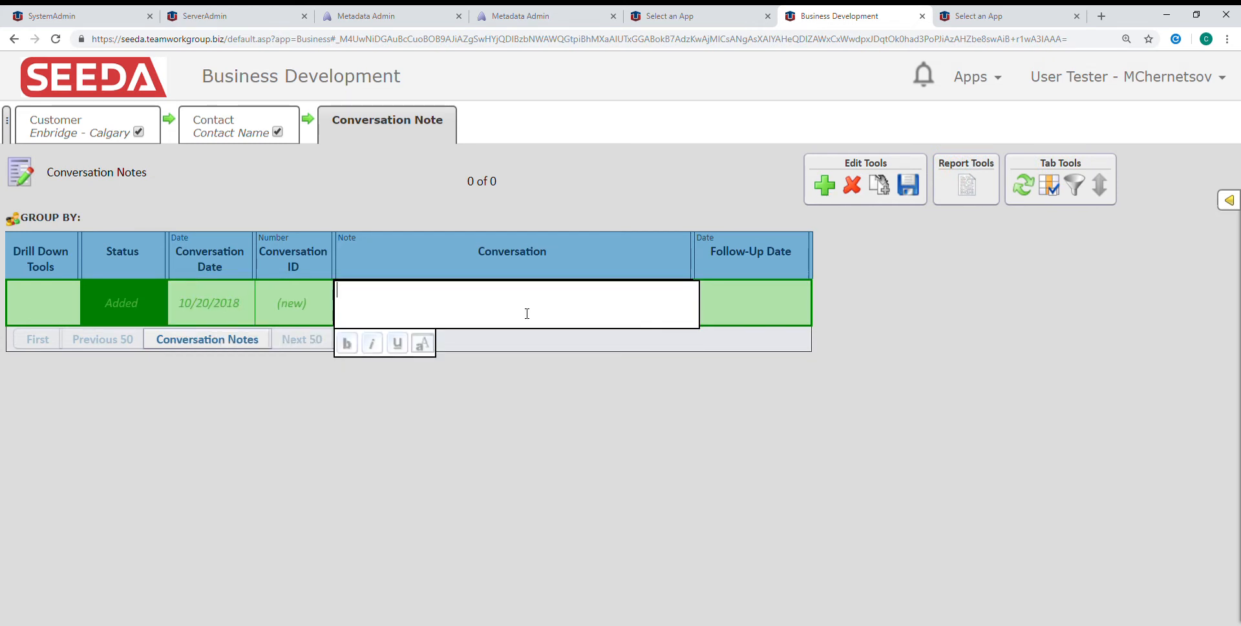
{"action": "type", "text": "talked on the phone"}
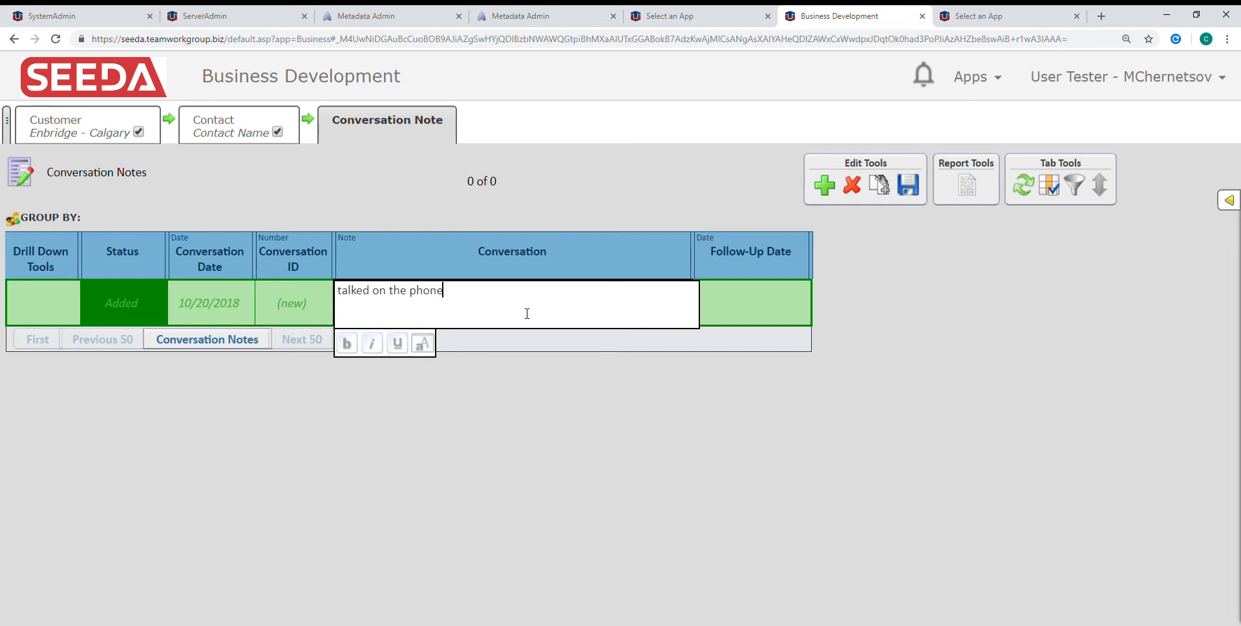
{"action": "type", "text": " to C Name"}
{"action": "left_click", "coordinate": [910, 189]}
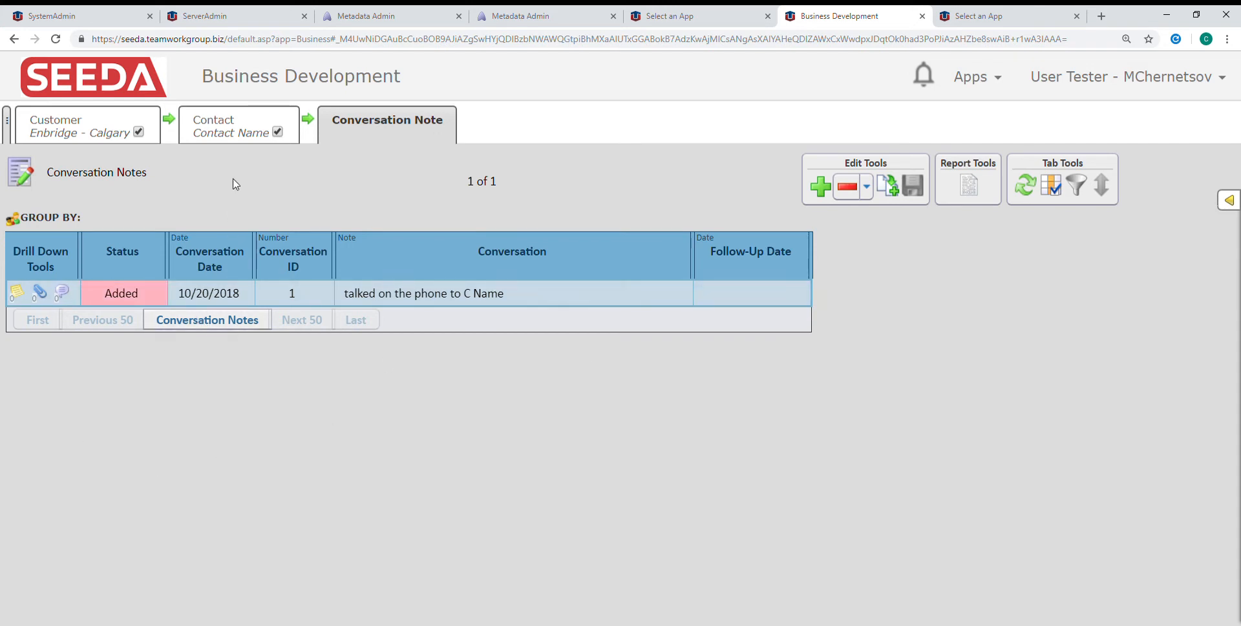
Return to the Customer table and drill down through the Enbridge - Calgary contact to its conversation notes
{"action": "left_click", "coordinate": [84, 135]}
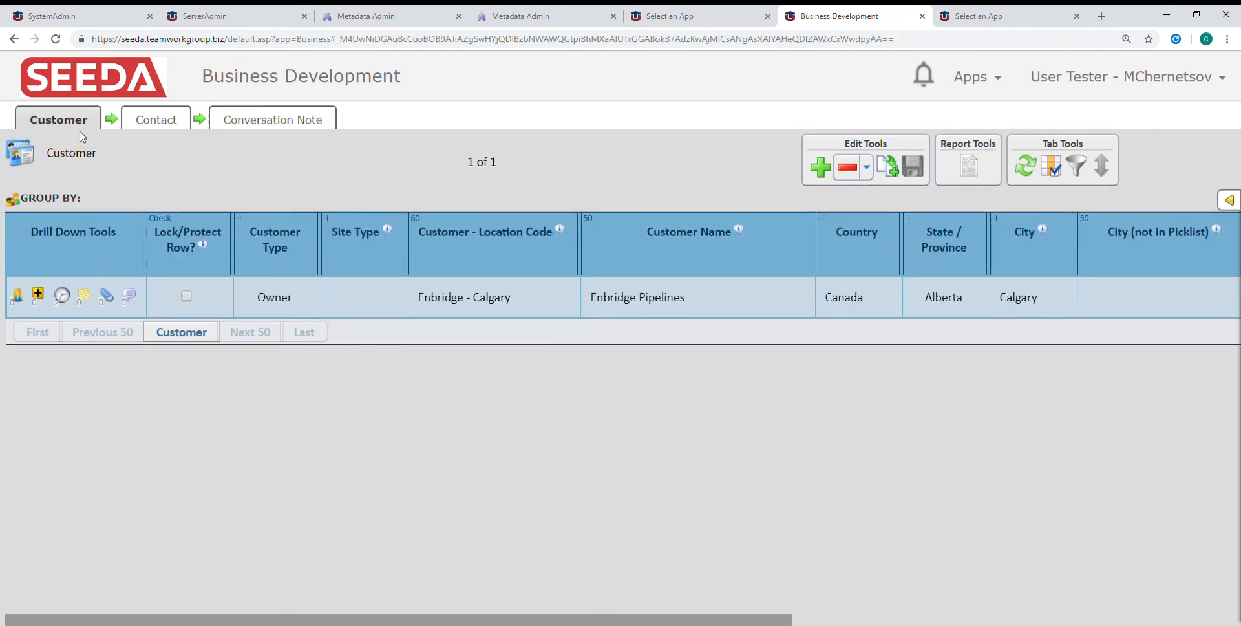
{"action": "left_click", "coordinate": [17, 298]}
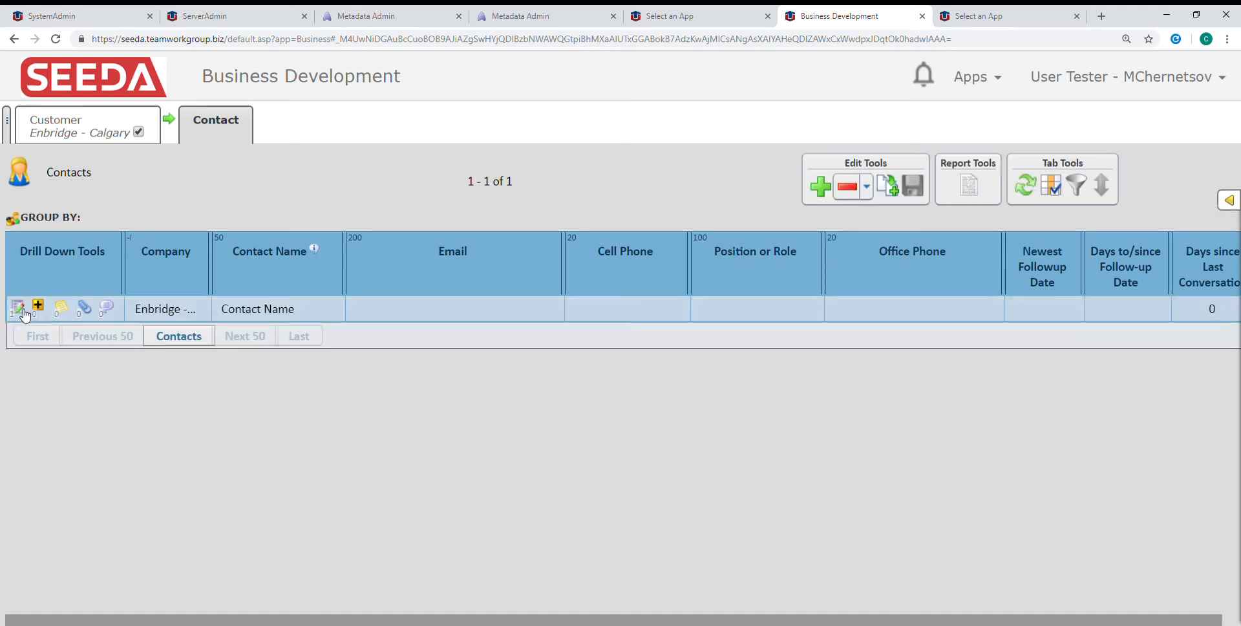
{"action": "left_click", "coordinate": [18, 309]}
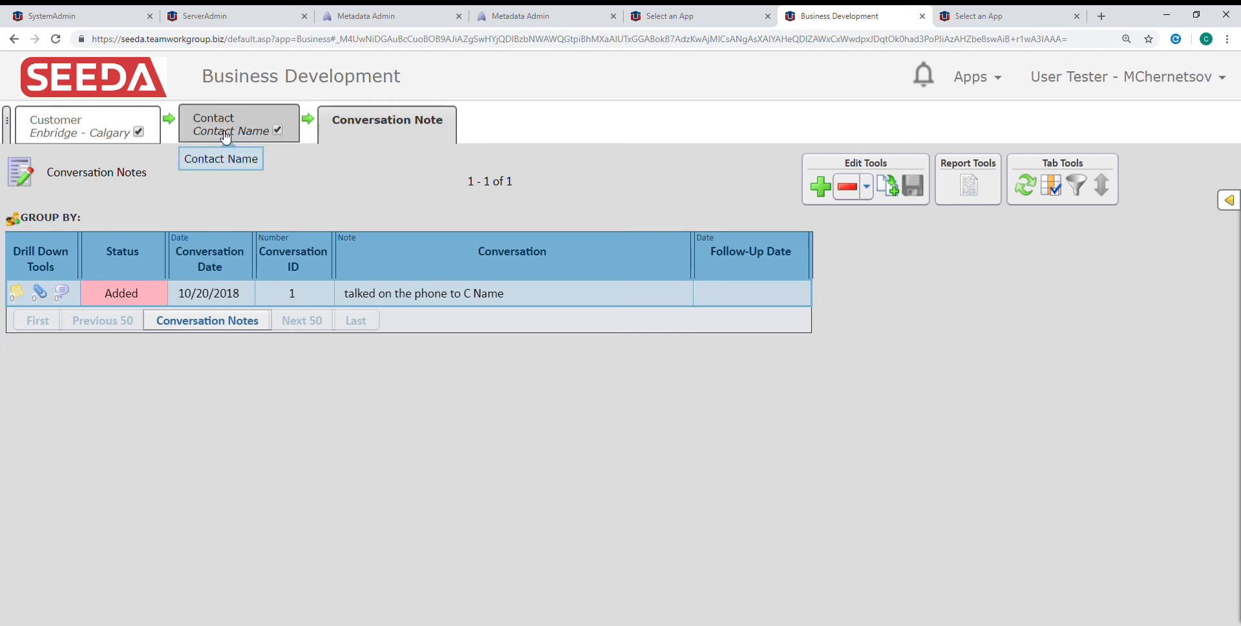
Go back to the Customer table, refresh it, and open the contacts of the Enbridge - Calgary customer
{"action": "left_click", "coordinate": [65, 132]}
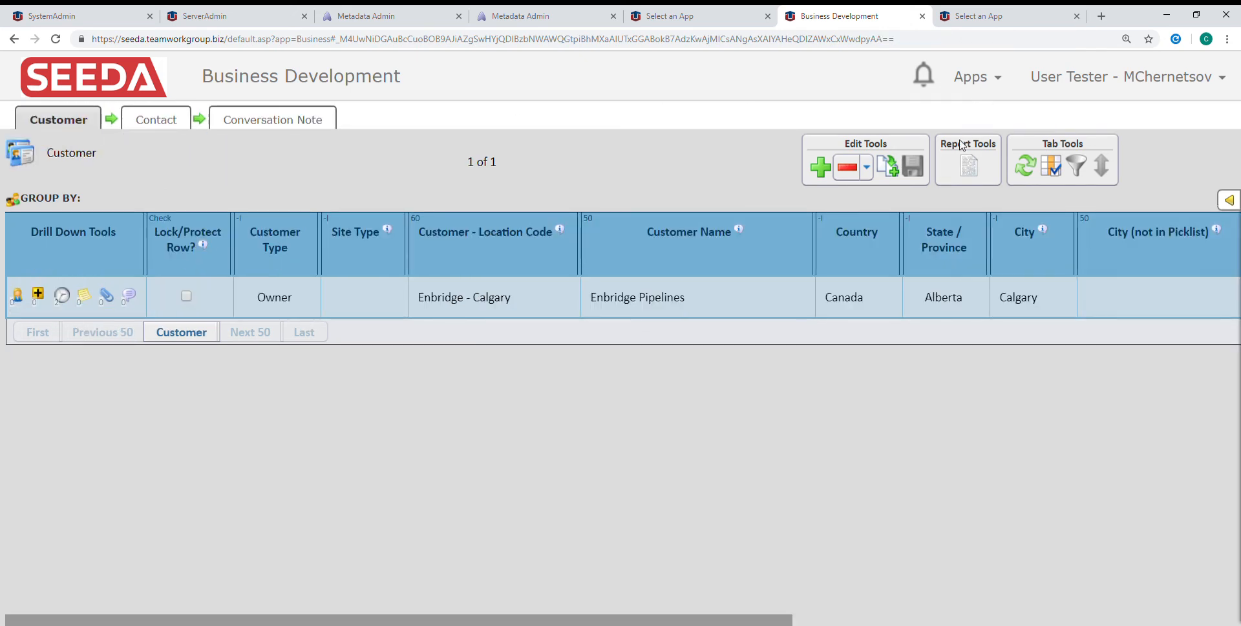
{"action": "left_click", "coordinate": [1031, 171]}
{"action": "left_click", "coordinate": [18, 298]}
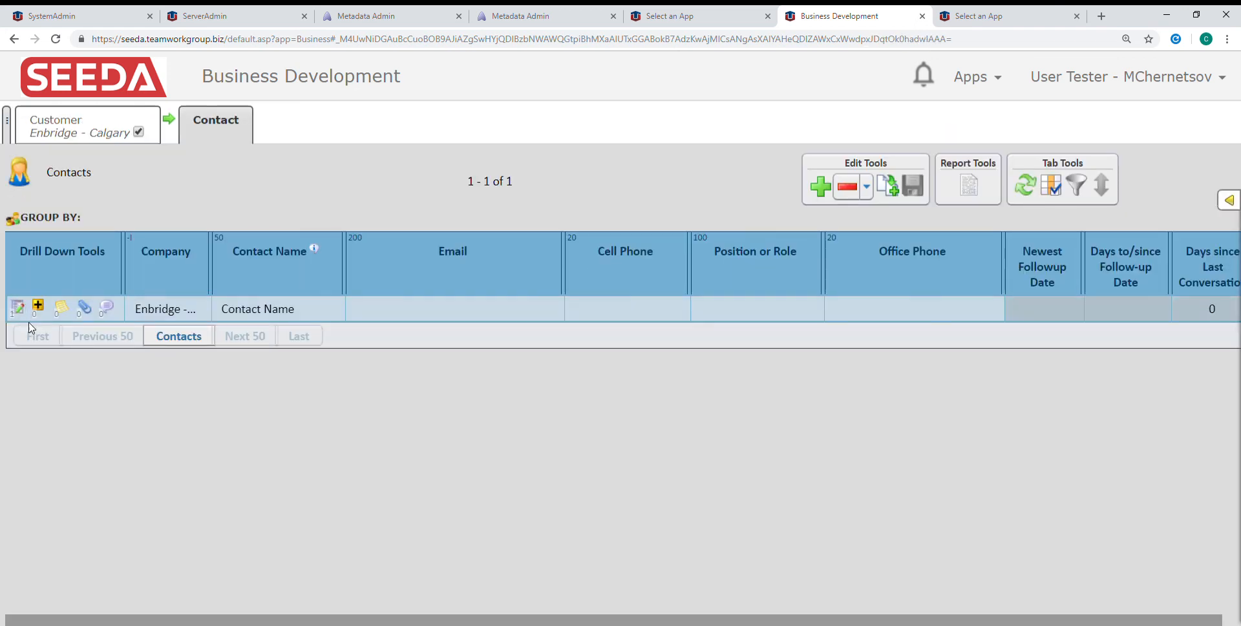